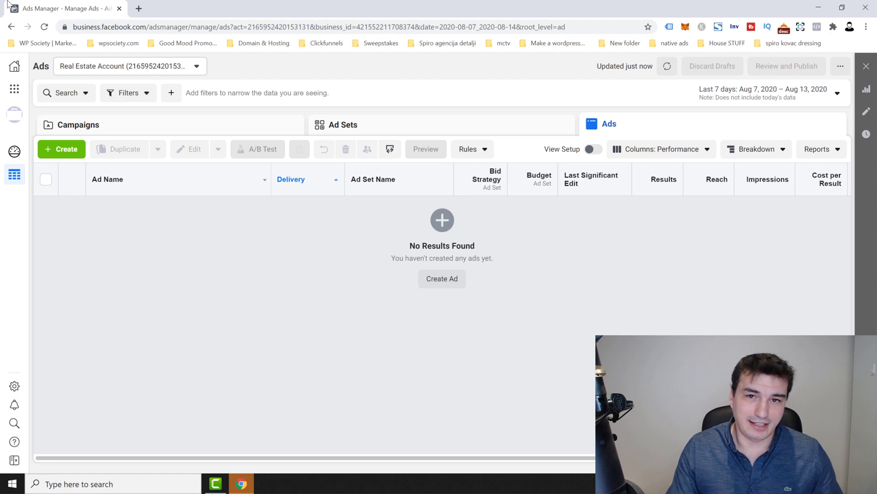
Create a new campaign with the Lead generation objective, leaving the optional campaign, ad set and ad names blank.
{"action": "left_click", "coordinate": [63, 155]}
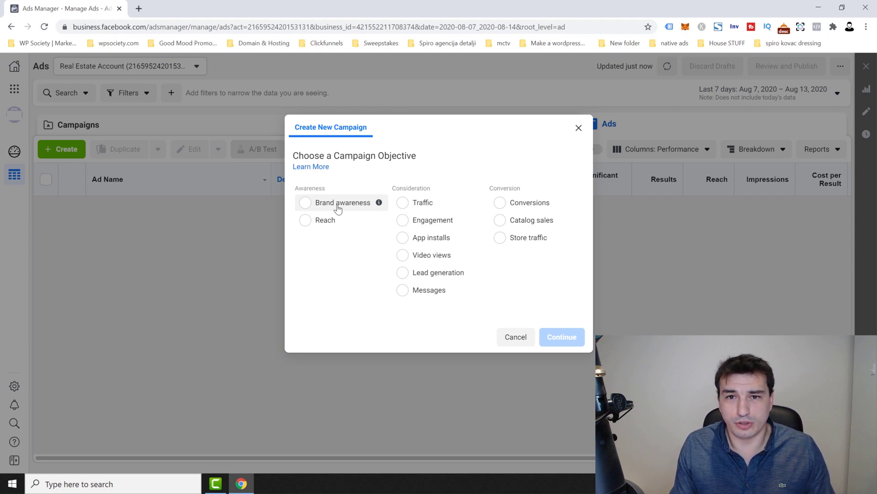
{"action": "mouse_move", "coordinate": [381, 222]}
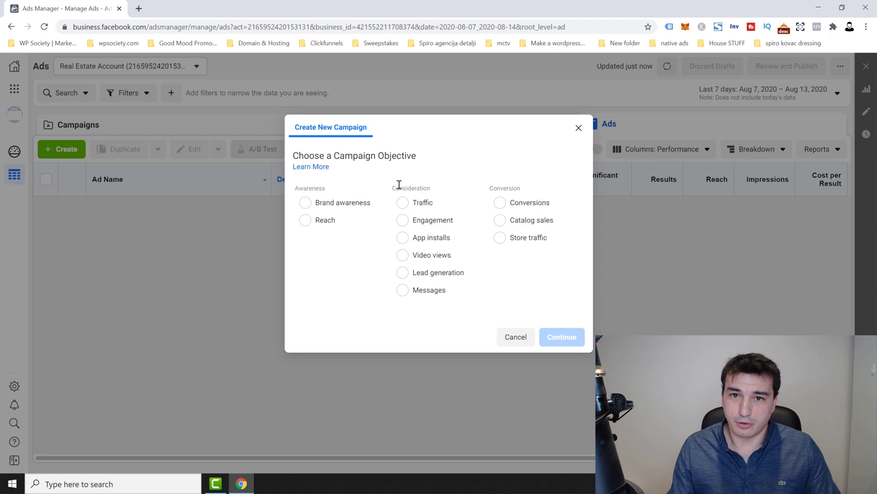
{"action": "left_click", "coordinate": [423, 275]}
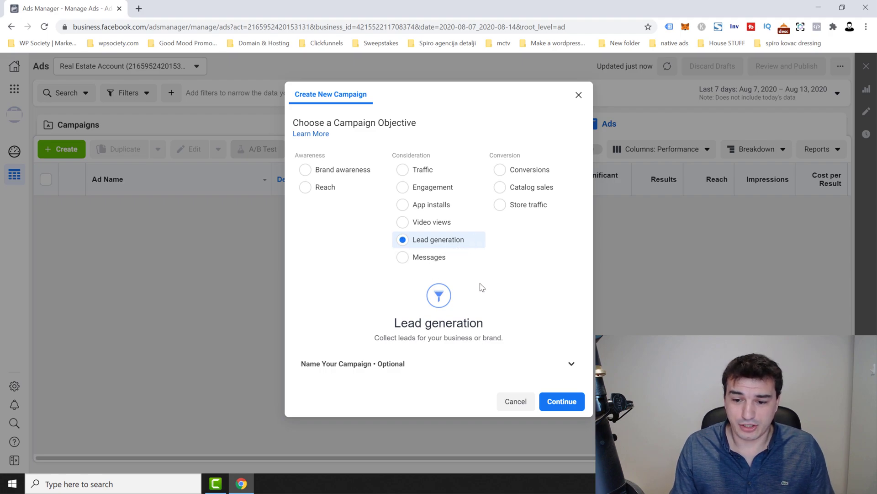
{"action": "left_click", "coordinate": [570, 361]}
{"action": "scroll", "coordinate": [563, 319], "scroll_direction": "down", "scroll_amount": 3}
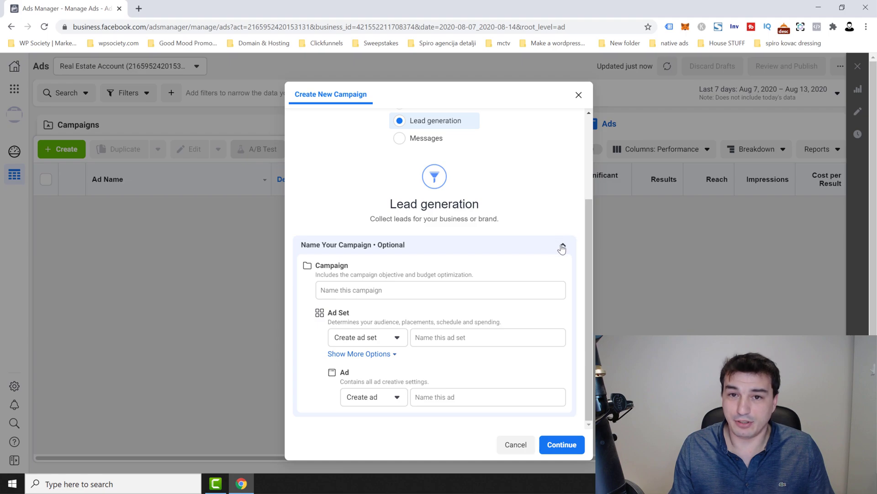
{"action": "left_click", "coordinate": [562, 245]}
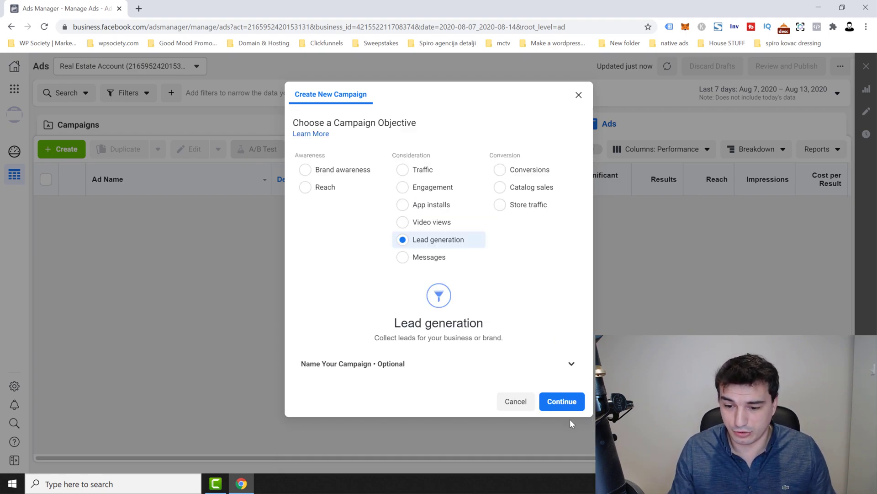
{"action": "left_click", "coordinate": [567, 403]}
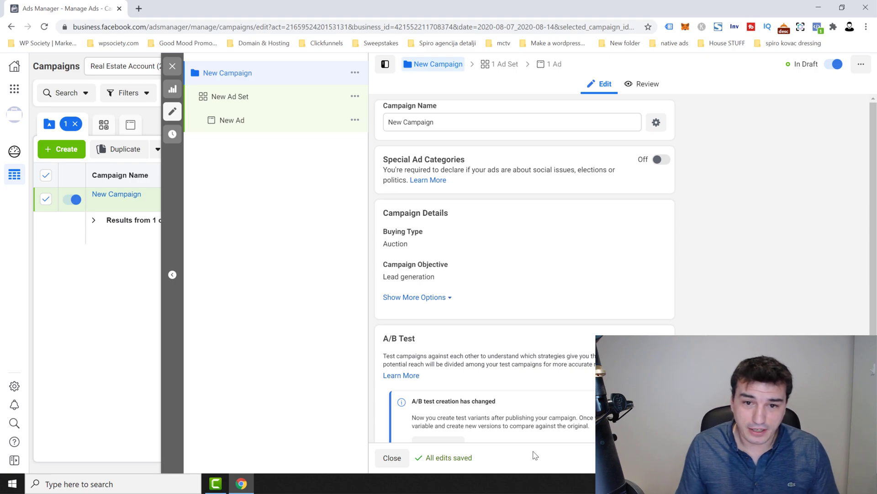
Rename the campaign as "#1 FB+IG Lead Ads - Takanini 599,000".
{"action": "triple_click", "coordinate": [441, 121]}
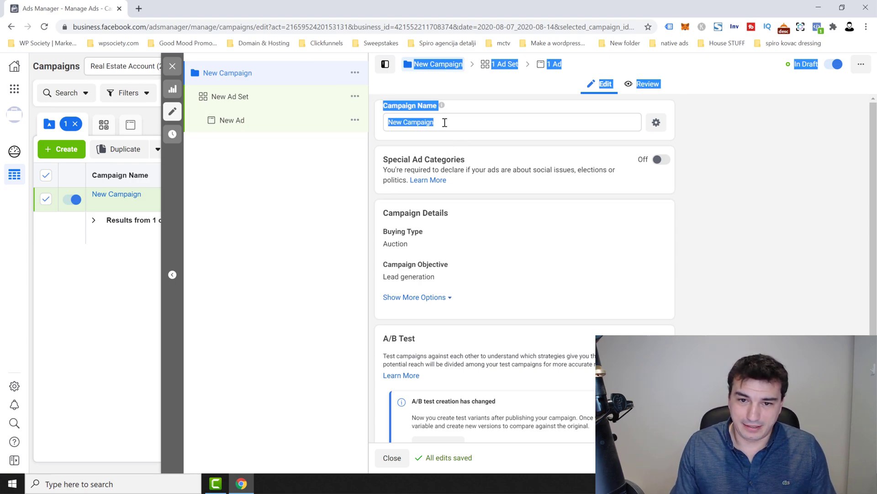
{"action": "left_click", "coordinate": [446, 119]}
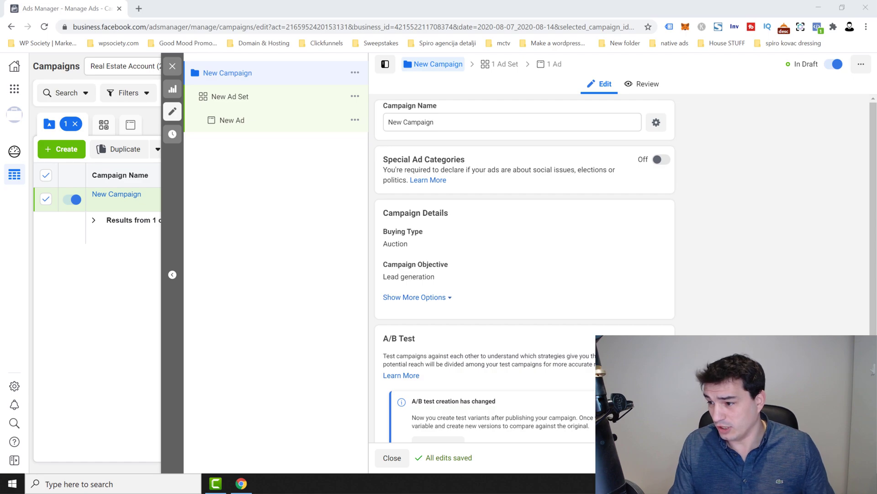
{"action": "left_click", "coordinate": [398, 122]}
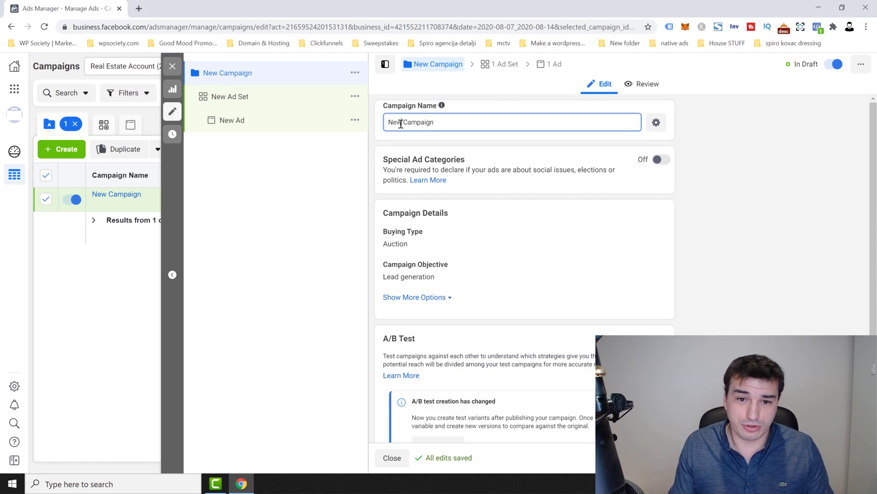
{"action": "triple_click", "coordinate": [433, 120]}
{"action": "type", "text": "#1 FB+IG Lead Ads - Takanini 599,000"}
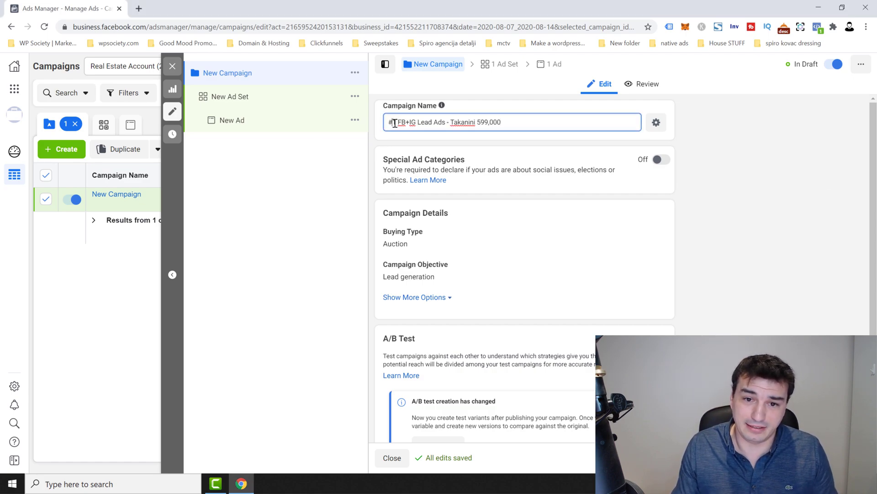
{"action": "left_click_drag", "start_coordinate": [398, 123], "coordinate": [475, 122]}
{"action": "left_click", "coordinate": [430, 122]}
{"action": "left_click", "coordinate": [457, 122]}
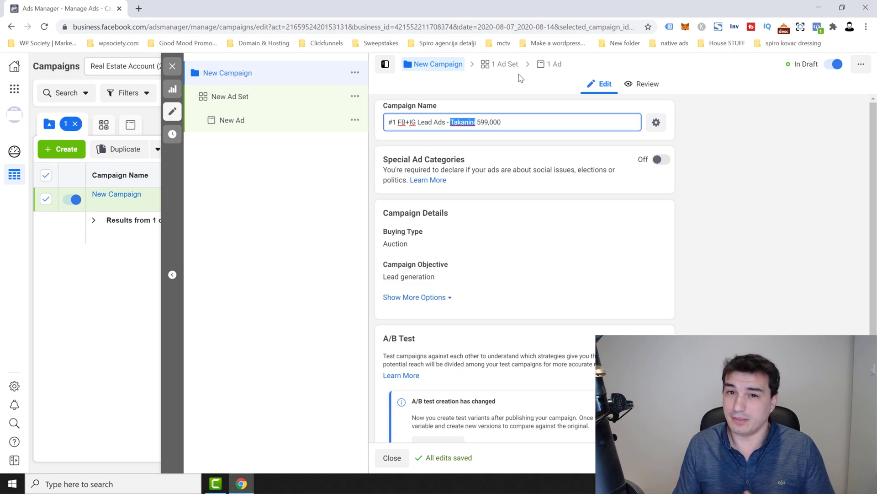
{"action": "left_click", "coordinate": [476, 123]}
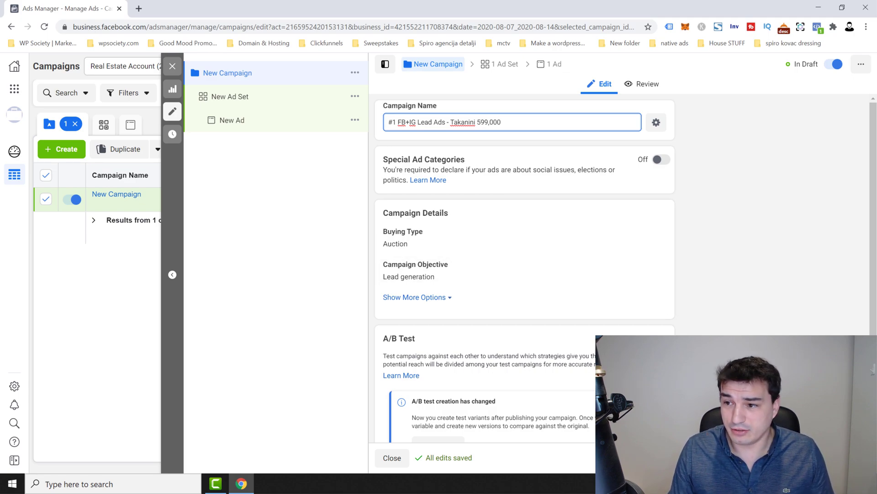
Turn on Campaign Budget Optimization and switch the campaign budget type to Lifetime Budget.
{"action": "scroll", "coordinate": [865, 146], "scroll_direction": "down", "scroll_amount": 1}
{"action": "scroll", "coordinate": [866, 146], "scroll_direction": "down", "scroll_amount": 2}
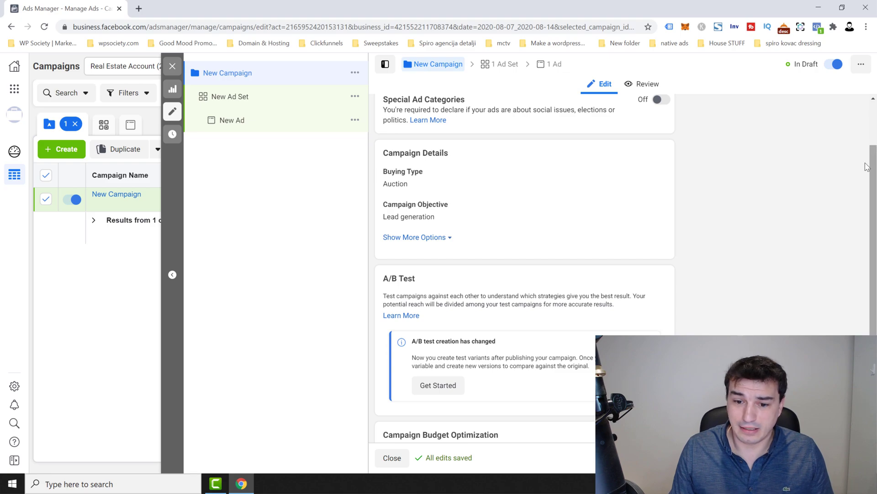
{"action": "scroll", "coordinate": [865, 180], "scroll_direction": "down", "scroll_amount": 1}
{"action": "scroll", "coordinate": [865, 181], "scroll_direction": "down", "scroll_amount": 1}
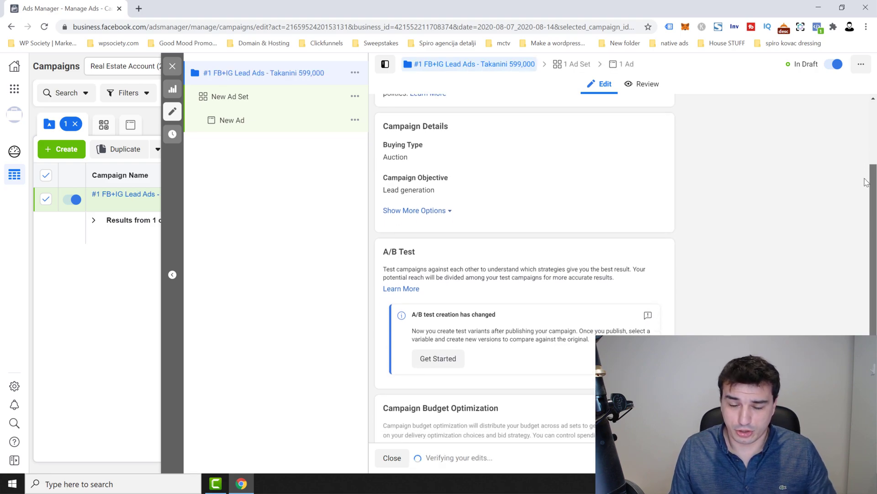
{"action": "scroll", "coordinate": [857, 213], "scroll_direction": "down", "scroll_amount": 1}
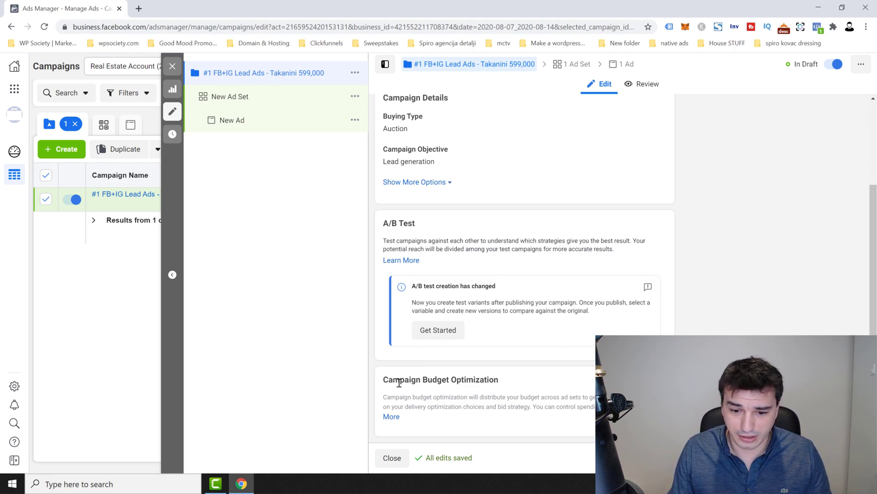
{"action": "left_click_drag", "start_coordinate": [384, 379], "coordinate": [524, 381]}
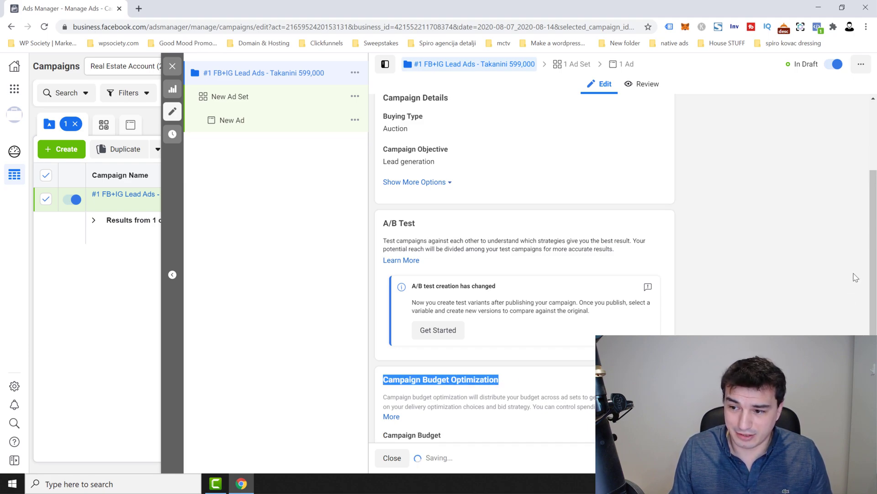
{"action": "left_click_drag", "start_coordinate": [873, 239], "coordinate": [865, 305]}
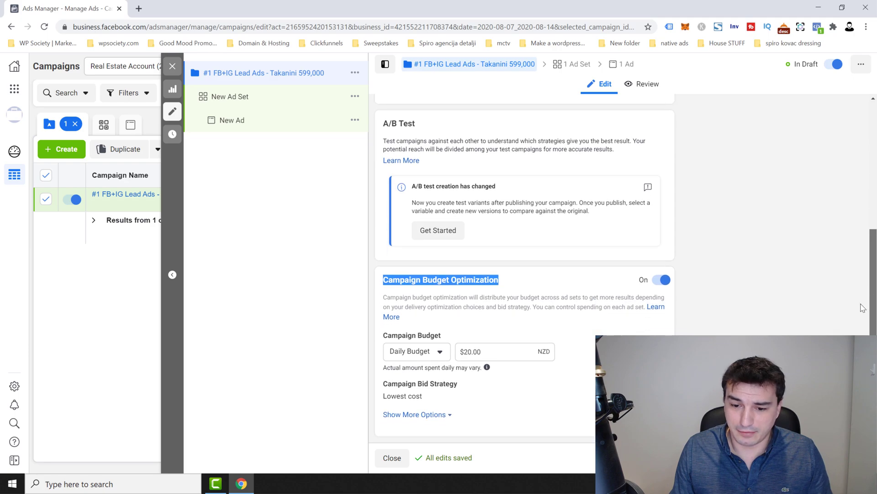
{"action": "left_click", "coordinate": [426, 355]}
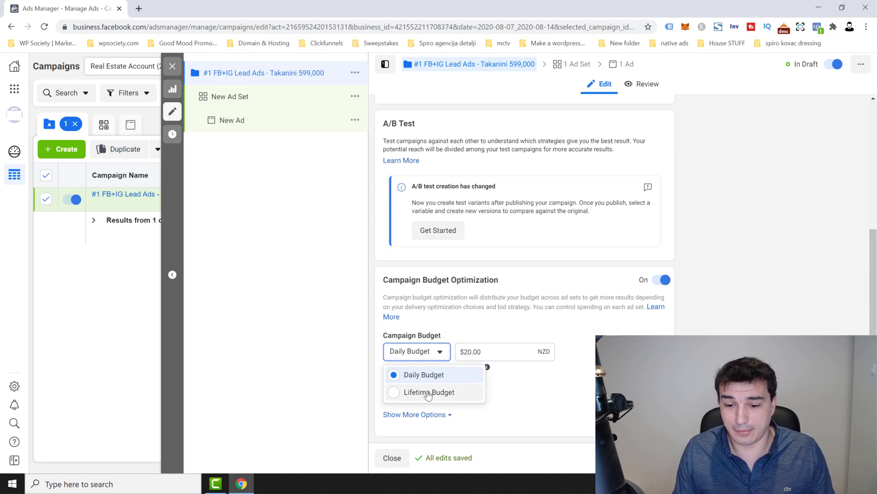
{"action": "left_click", "coordinate": [425, 392]}
{"action": "left_click", "coordinate": [479, 364]}
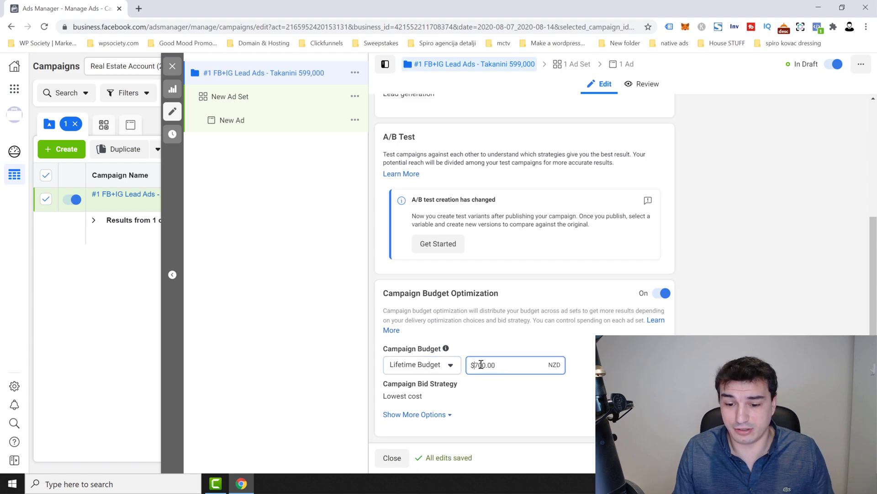
{"action": "left_click_drag", "start_coordinate": [482, 365], "coordinate": [473, 365]}
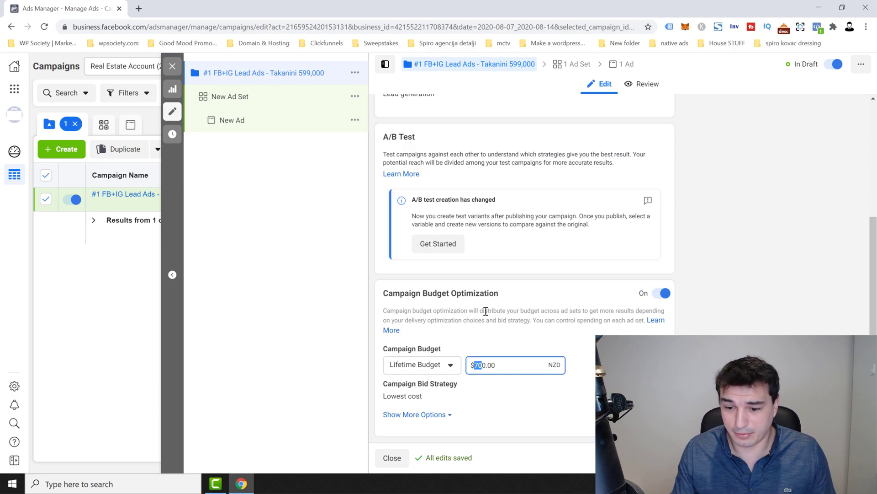
{"action": "left_click", "coordinate": [461, 323]}
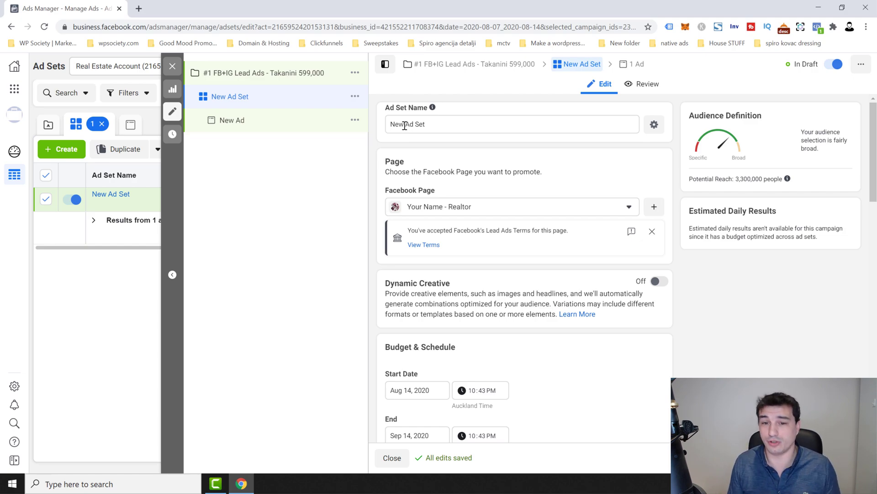
Name the ad set "Not Saved - Takanini 400K - No Targeting (10 miles, 22-59)".
{"action": "left_click", "coordinate": [404, 125]}
{"action": "key", "text": "ctrl+a"}
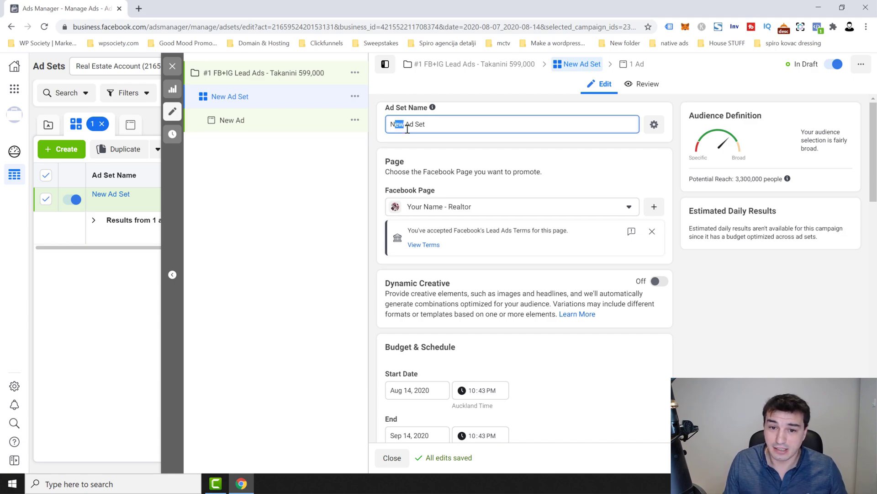
{"action": "type", "text": "Not Saved - Takanini 400K - No Targeting (10 miles, 22-59)"}
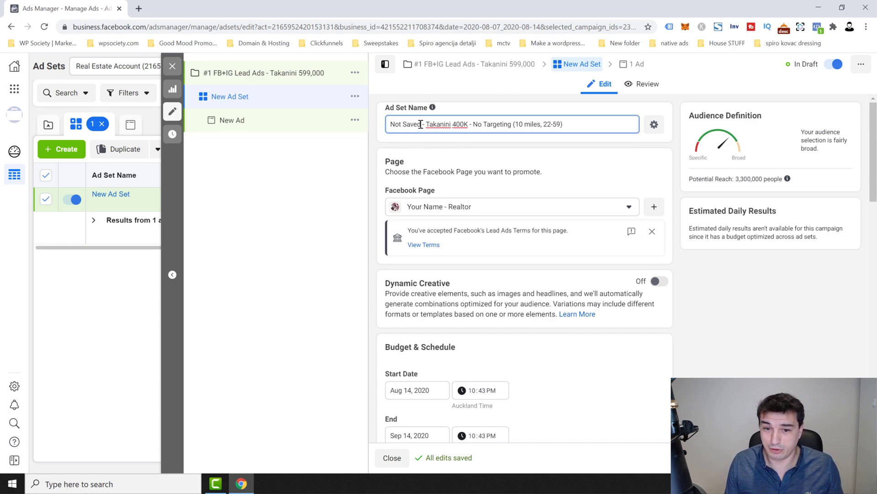
{"action": "left_click_drag", "start_coordinate": [421, 124], "coordinate": [398, 127]}
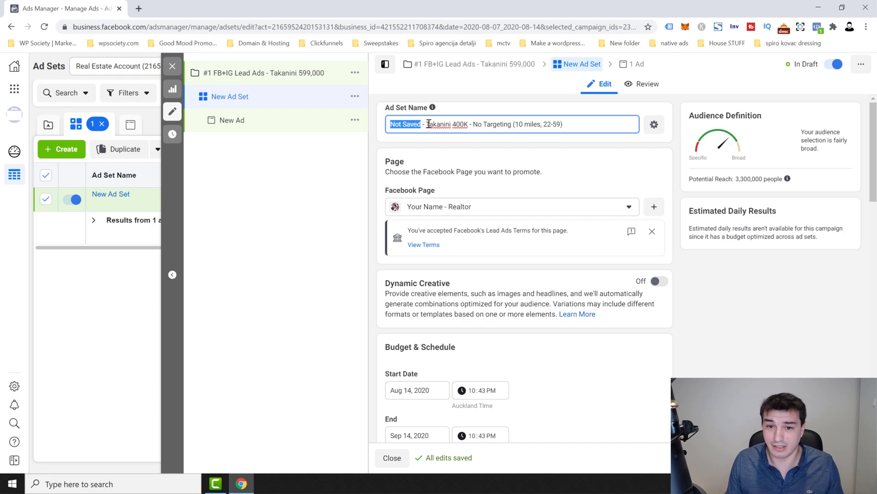
{"action": "left_click_drag", "start_coordinate": [426, 125], "coordinate": [455, 125]}
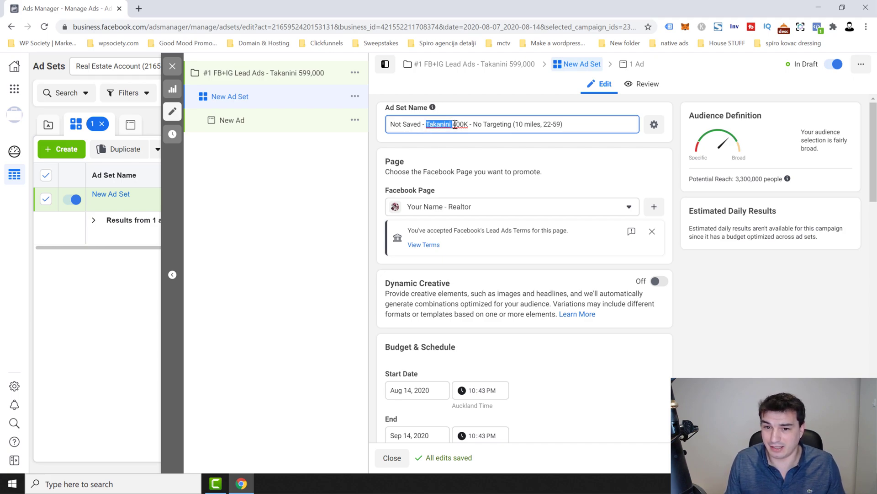
{"action": "left_click", "coordinate": [454, 125]}
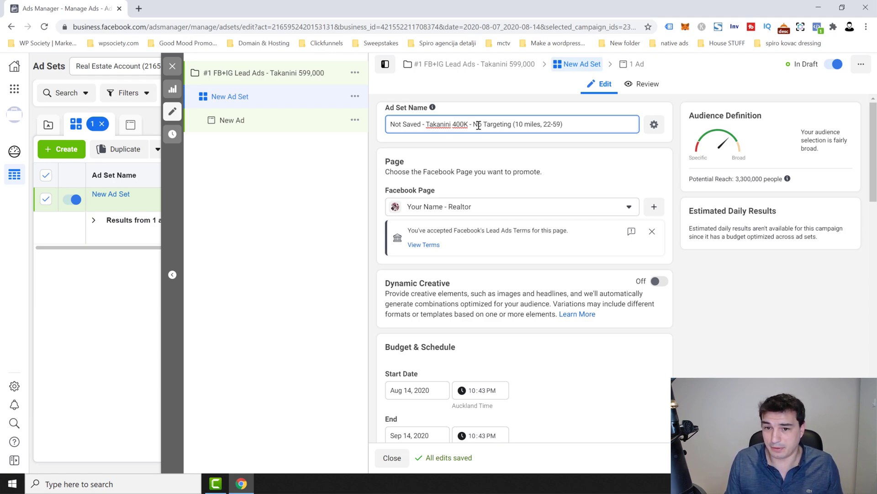
{"action": "left_click_drag", "start_coordinate": [475, 123], "coordinate": [561, 127]}
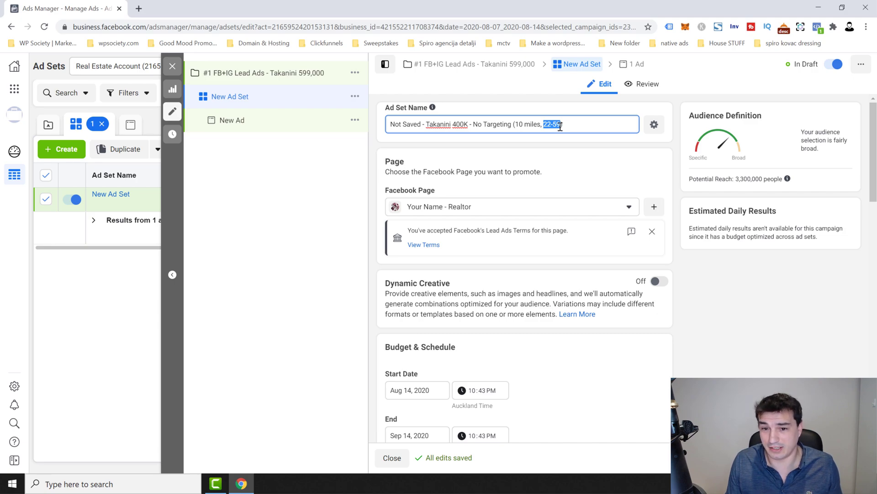
Try adding "Male" after the age range in the ad set name and remove it again.
{"action": "left_click", "coordinate": [560, 126]}
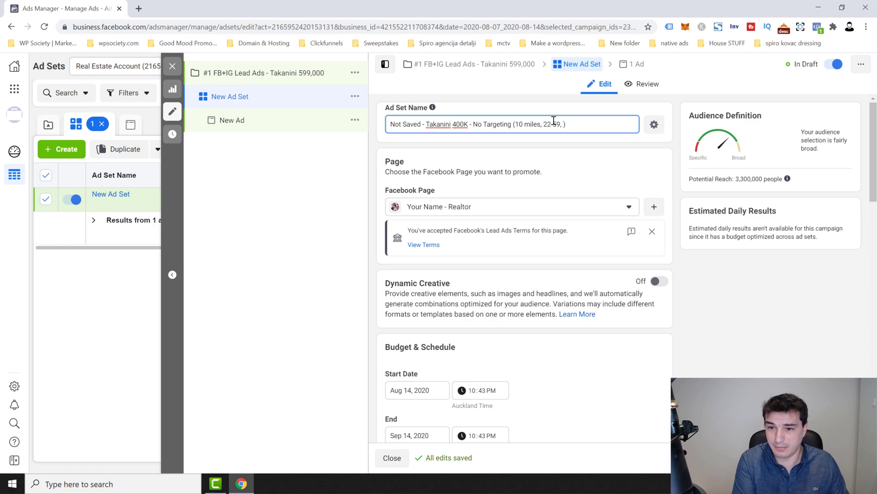
{"action": "key", "text": "ctrl+shift+Left"}
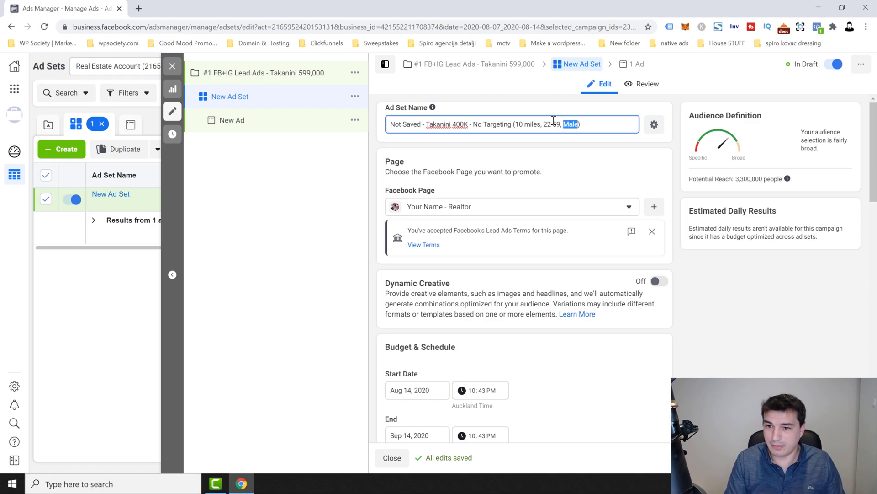
{"action": "key", "text": "BackSpace"}
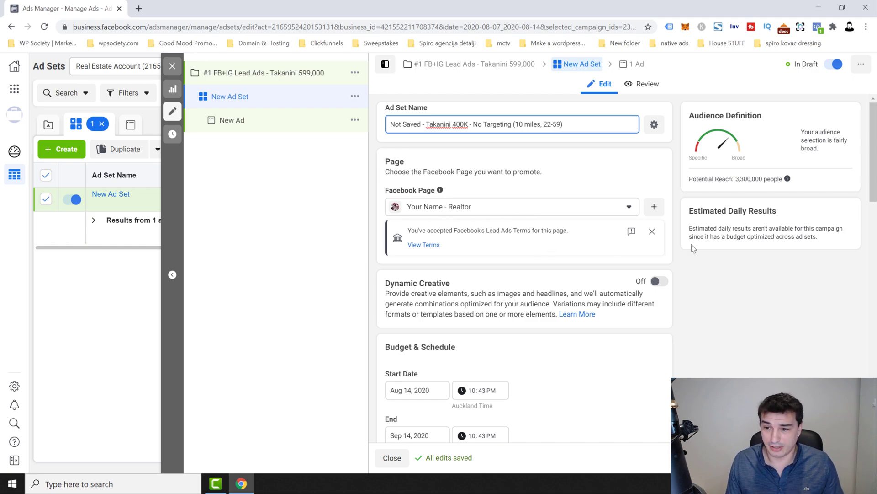
Review the ad set's Budget & Schedule section, including the start and end dates.
{"action": "scroll", "coordinate": [859, 176], "scroll_direction": "down", "scroll_amount": 5}
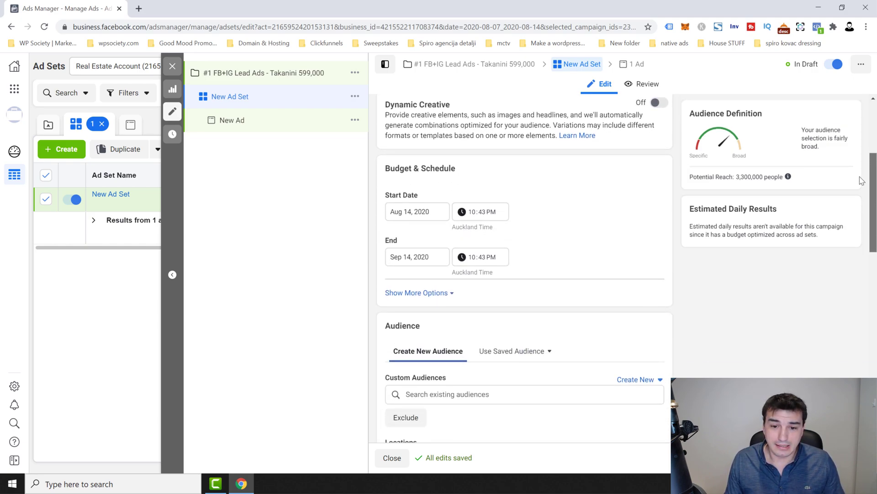
{"action": "left_click_drag", "start_coordinate": [860, 188], "coordinate": [854, 185]}
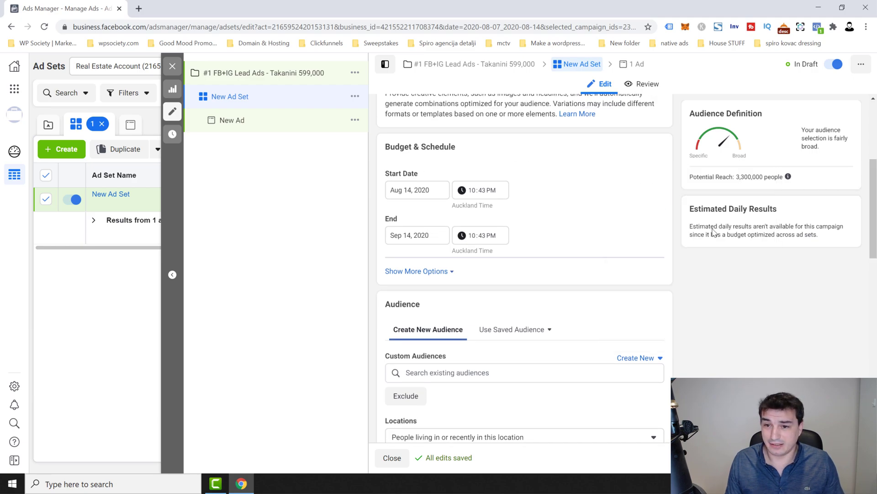
{"action": "mouse_move", "coordinate": [868, 189]}
{"action": "left_mouse_down"}
{"action": "mouse_move", "coordinate": [868, 159]}
{"action": "mouse_move", "coordinate": [860, 195]}
{"action": "left_mouse_up"}
{"action": "scroll", "coordinate": [860, 195], "scroll_direction": "down", "scroll_amount": 1}
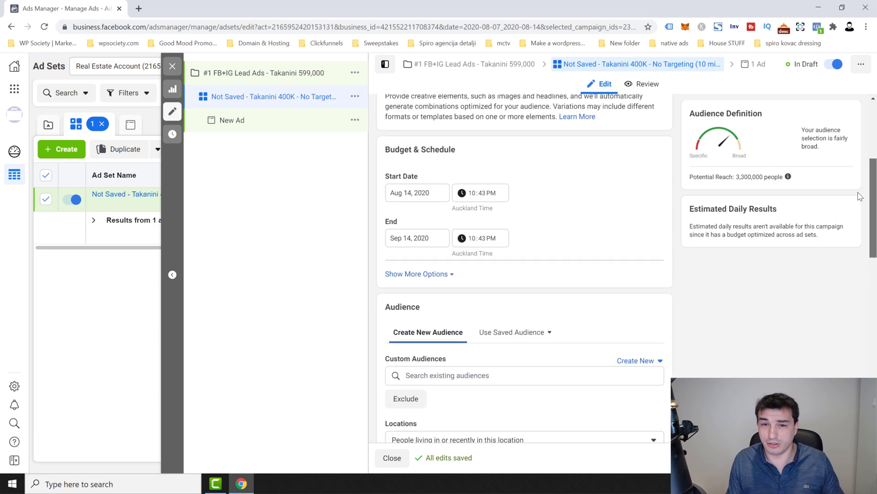
{"action": "scroll", "coordinate": [857, 193], "scroll_direction": "down", "scroll_amount": 1}
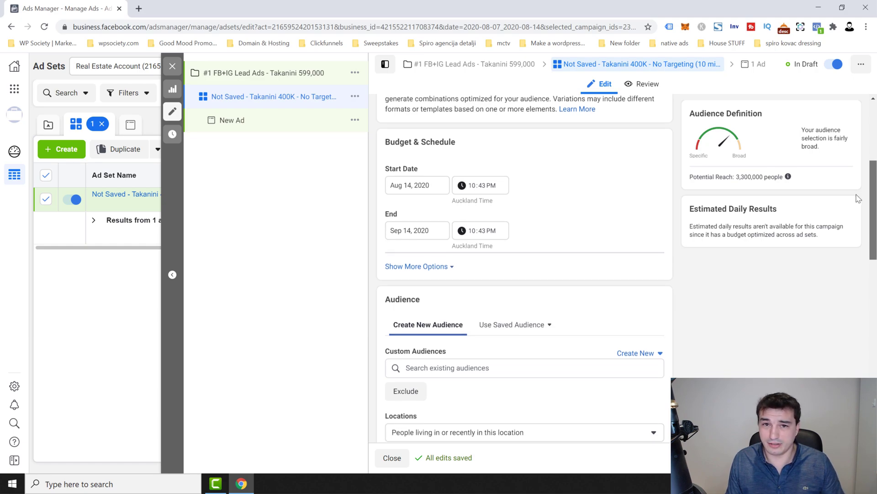
{"action": "scroll", "coordinate": [857, 197], "scroll_direction": "up", "scroll_amount": 1}
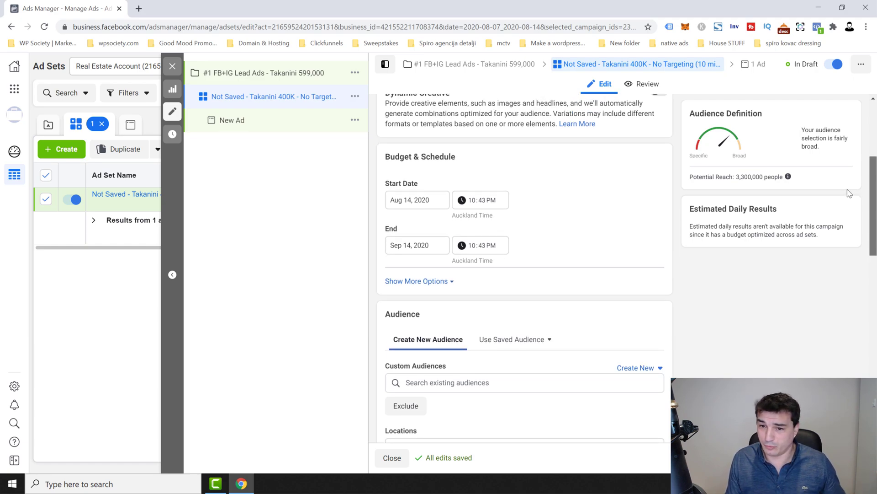
{"action": "scroll", "coordinate": [853, 196], "scroll_direction": "down", "scroll_amount": 3}
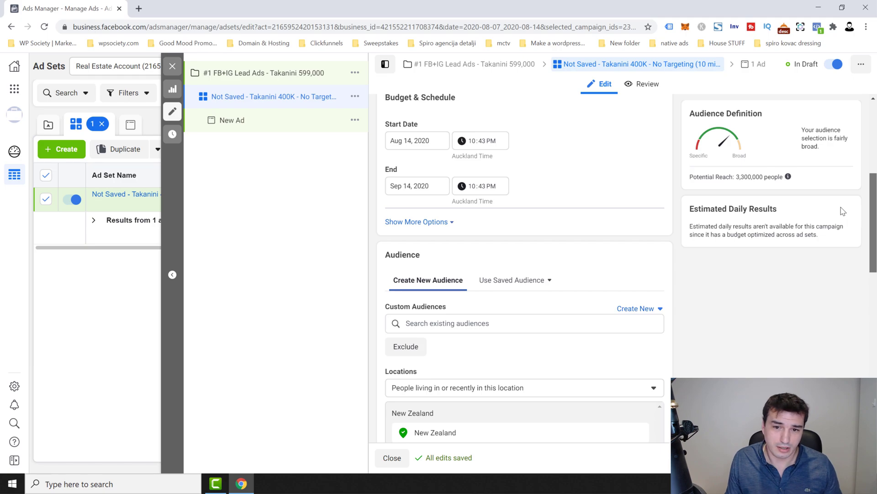
{"action": "scroll", "coordinate": [844, 212], "scroll_direction": "down", "scroll_amount": 1}
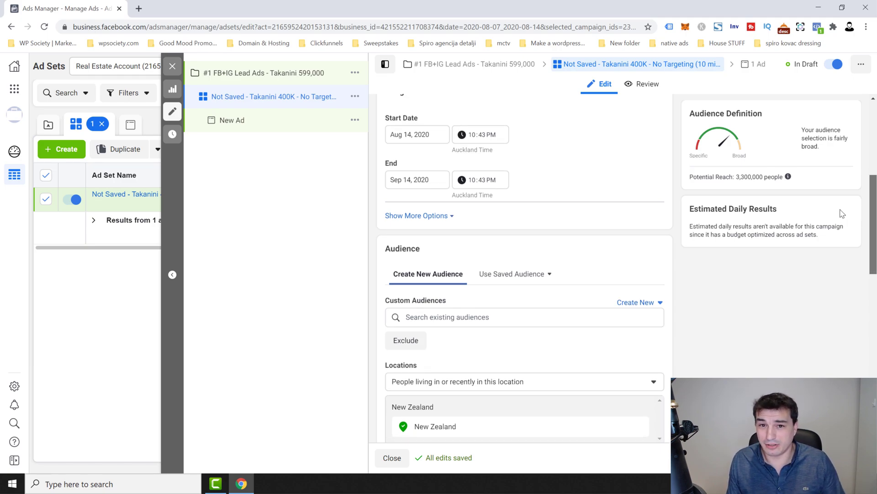
Replace the audience location with Takanini, Auckland Region, and set its radius to 10 miles.
{"action": "scroll", "coordinate": [837, 229], "scroll_direction": "down", "scroll_amount": 5}
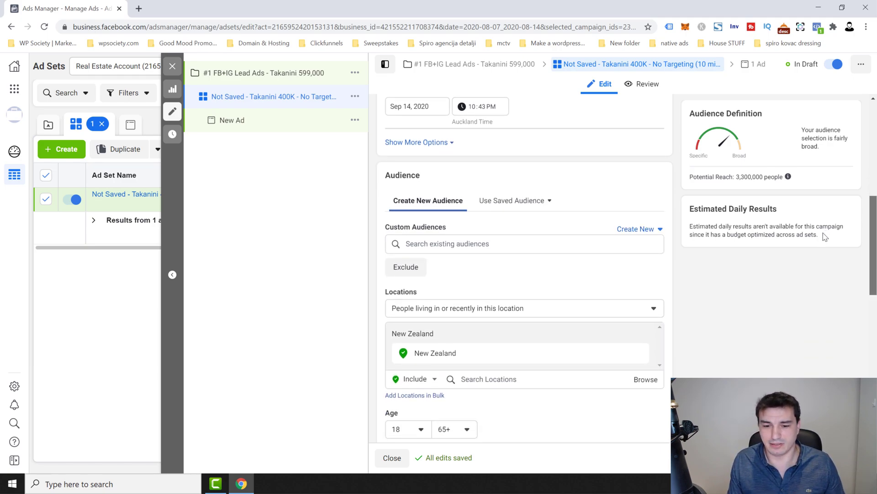
{"action": "scroll", "coordinate": [811, 257], "scroll_direction": "down", "scroll_amount": 1}
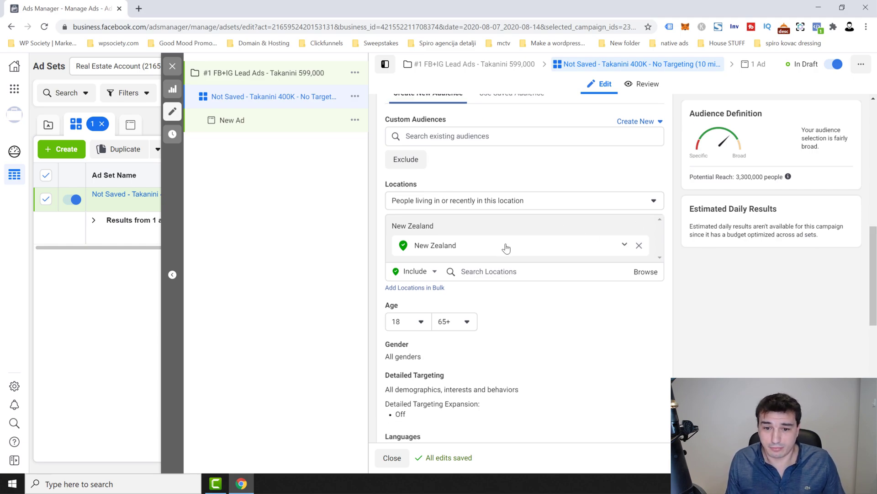
{"action": "left_click", "coordinate": [516, 271]}
{"action": "type", "text": "Takanini"}
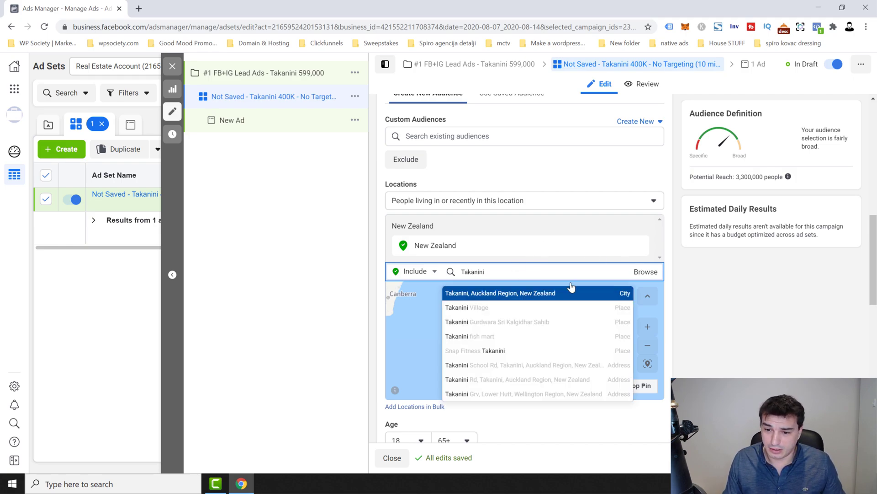
{"action": "left_click", "coordinate": [572, 289]}
{"action": "left_click", "coordinate": [525, 245]}
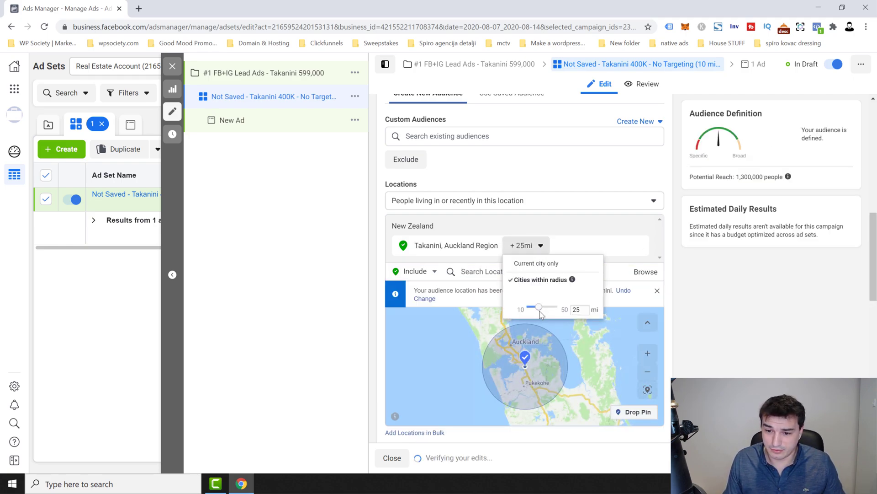
{"action": "left_click_drag", "start_coordinate": [537, 307], "coordinate": [512, 314]}
{"action": "left_click", "coordinate": [621, 249]}
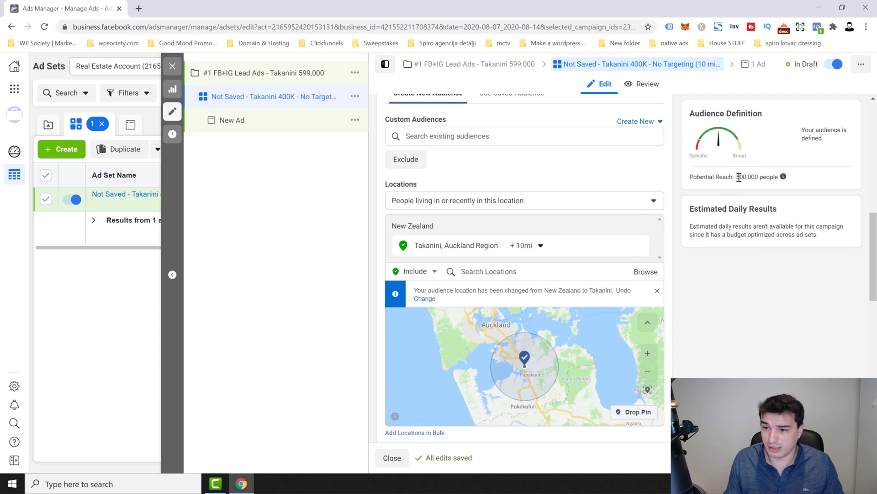
Set the audience age range to 22–59.
{"action": "scroll", "coordinate": [714, 313], "scroll_direction": "down", "scroll_amount": 3}
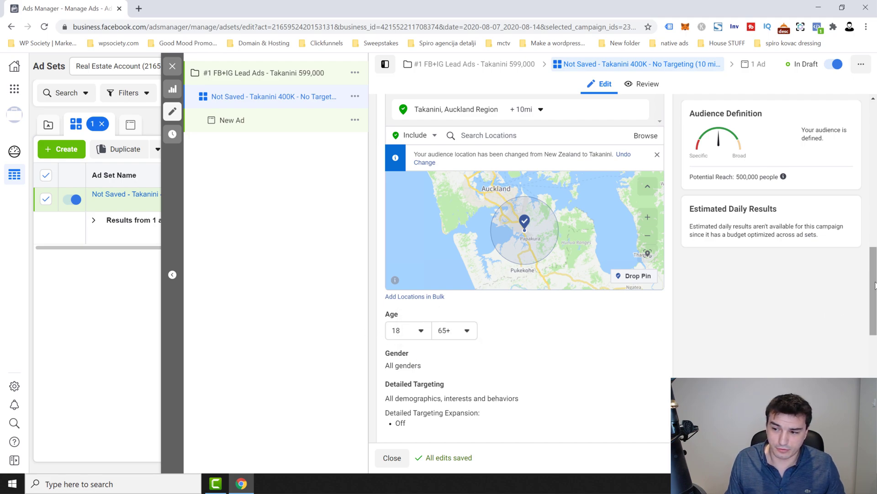
{"action": "left_click_drag", "start_coordinate": [872, 295], "coordinate": [865, 140]}
{"action": "scroll", "coordinate": [865, 142], "scroll_direction": "down", "scroll_amount": 15}
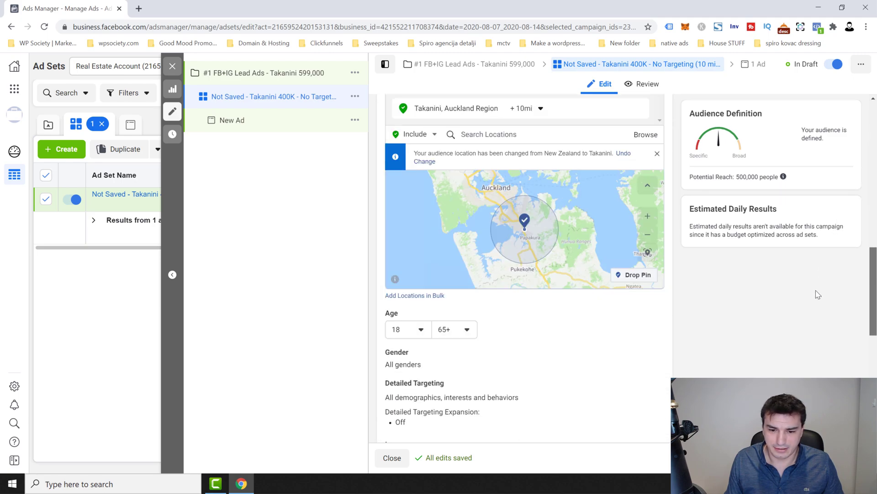
{"action": "left_click", "coordinate": [409, 294]}
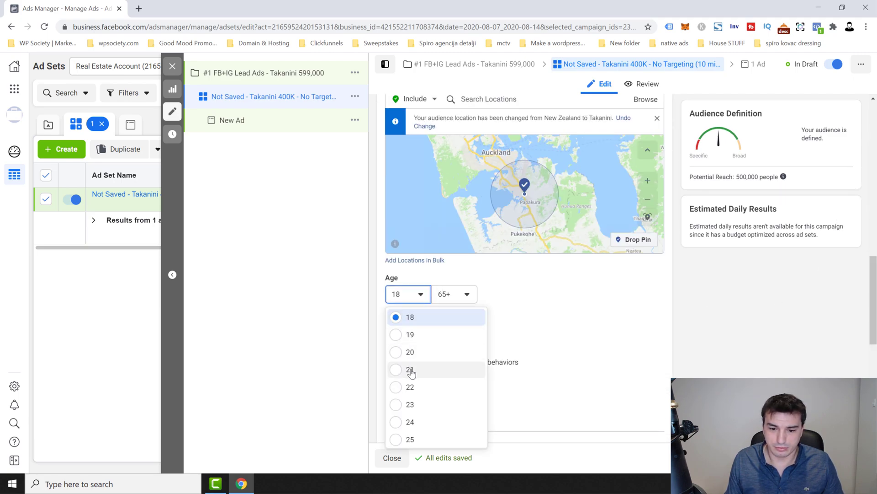
{"action": "left_click", "coordinate": [410, 387]}
{"action": "left_click", "coordinate": [462, 294]}
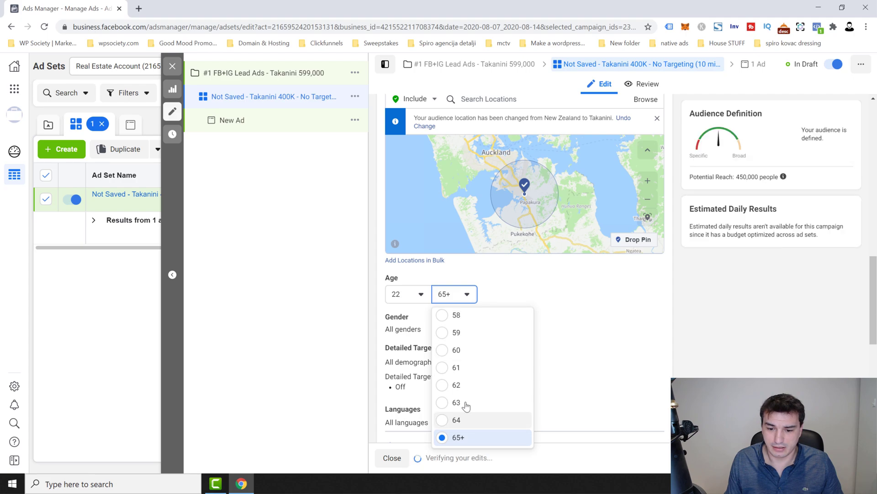
{"action": "left_click", "coordinate": [464, 333]}
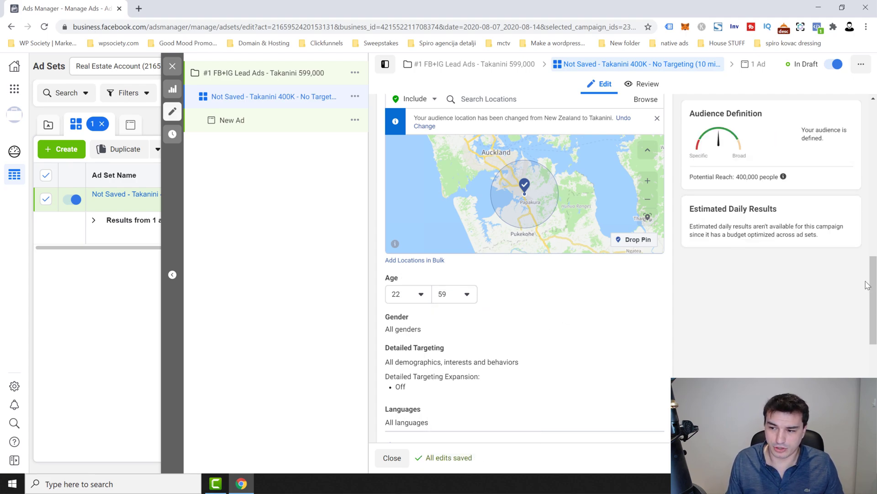
Review the ad set's remaining settings, including detailed targeting, languages, placements, and optimization and delivery.
{"action": "scroll", "coordinate": [850, 332], "scroll_direction": "down", "scroll_amount": 5}
{"action": "scroll", "coordinate": [850, 332], "scroll_direction": "down", "scroll_amount": 3}
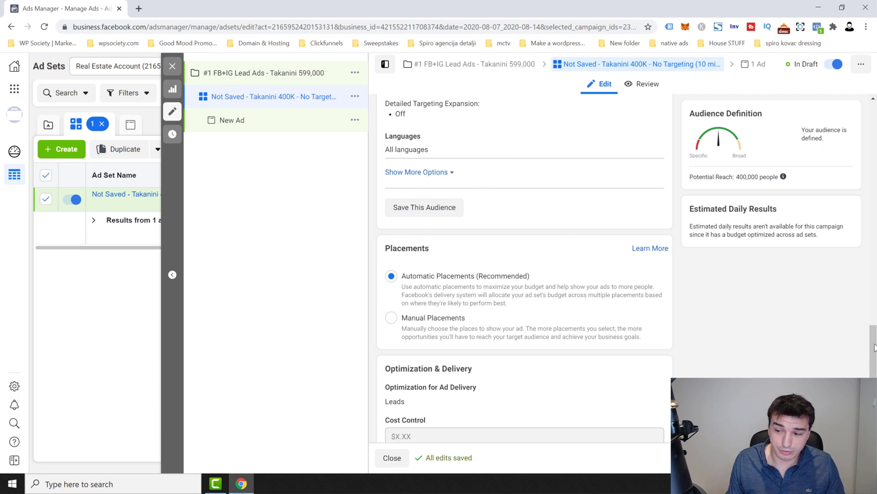
{"action": "left_click_drag", "start_coordinate": [872, 363], "coordinate": [835, 94]}
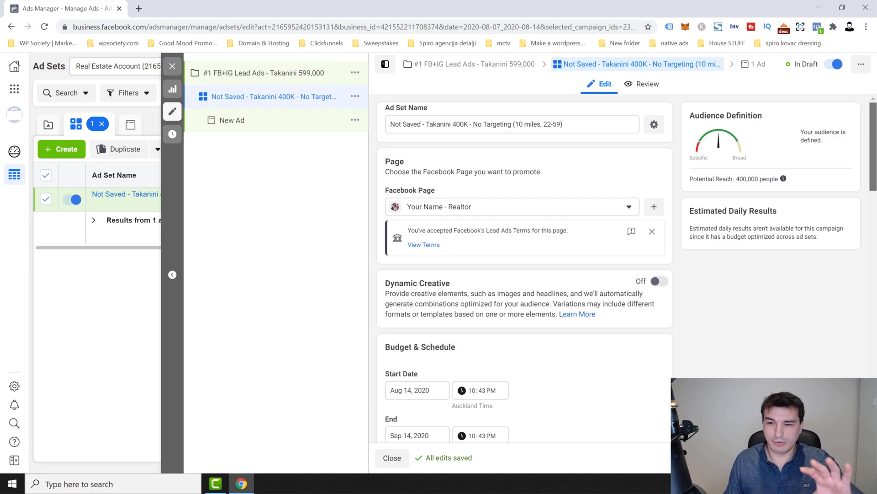
{"action": "mouse_move", "coordinate": [873, 112]}
{"action": "left_mouse_down"}
{"action": "mouse_move", "coordinate": [871, 194]}
{"action": "mouse_move", "coordinate": [854, 225]}
{"action": "mouse_move", "coordinate": [874, 119]}
{"action": "left_mouse_up"}
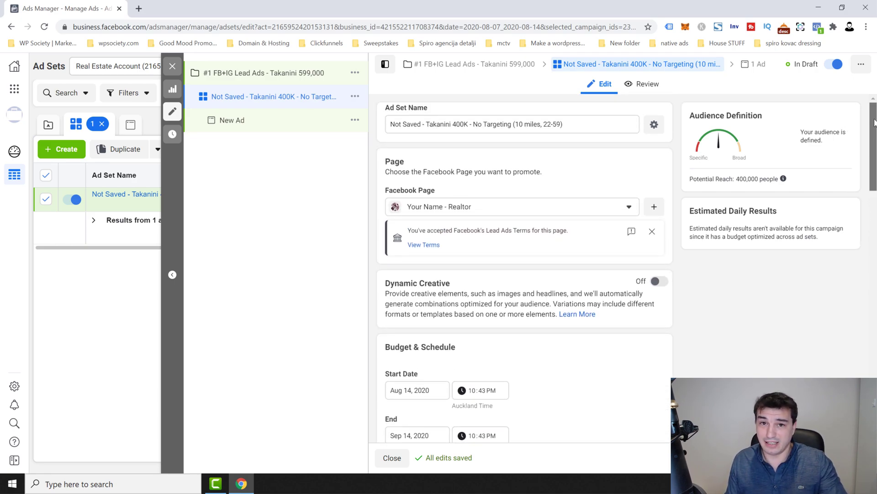
{"action": "left_click_drag", "start_coordinate": [874, 120], "coordinate": [867, 136]}
{"action": "scroll", "coordinate": [850, 164], "scroll_direction": "down", "scroll_amount": 15}
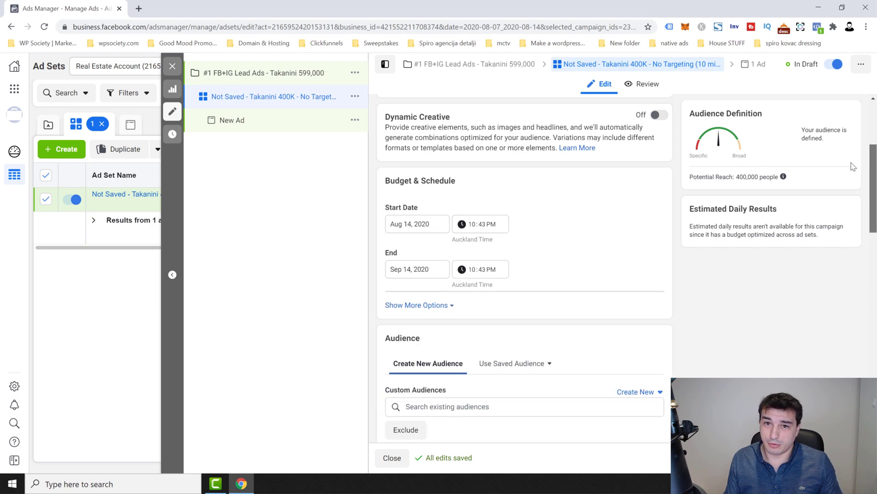
{"action": "scroll", "coordinate": [822, 296], "scroll_direction": "down", "scroll_amount": 6}
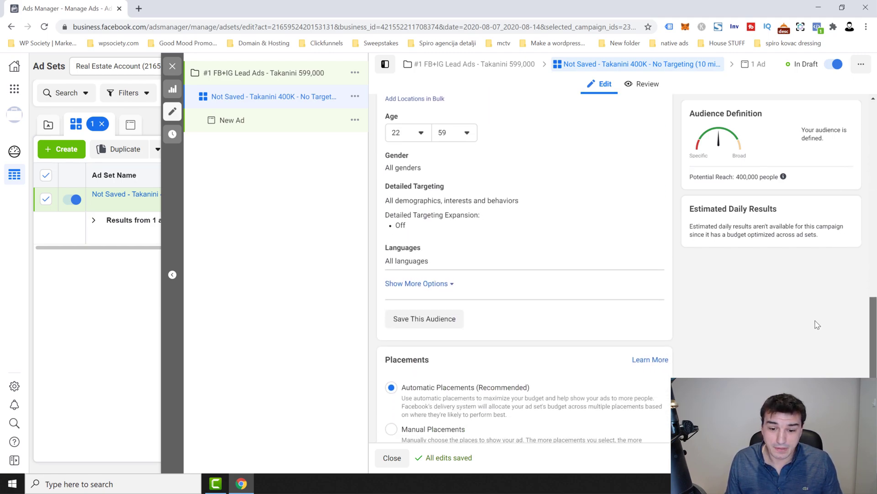
{"action": "scroll", "coordinate": [805, 363], "scroll_direction": "down", "scroll_amount": 1}
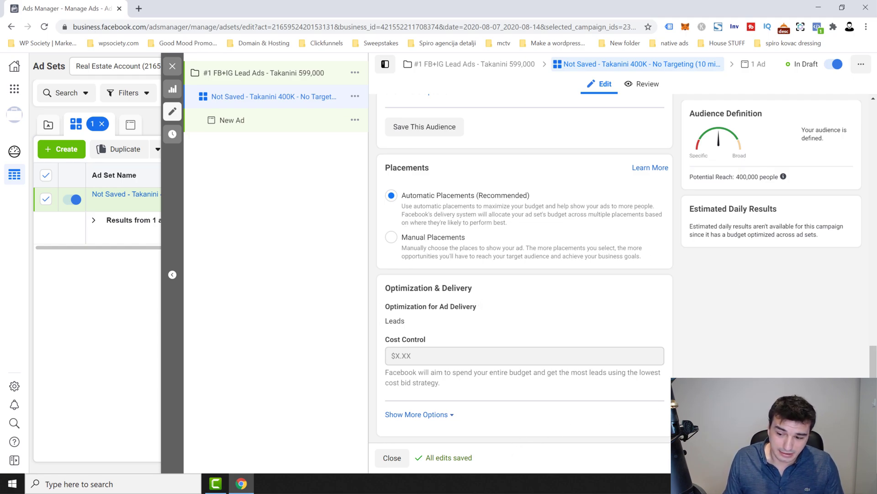
Continue to the ad level and name the ad "Takanini 599K - Last call for Takanini".
{"action": "left_click", "coordinate": [848, 457]}
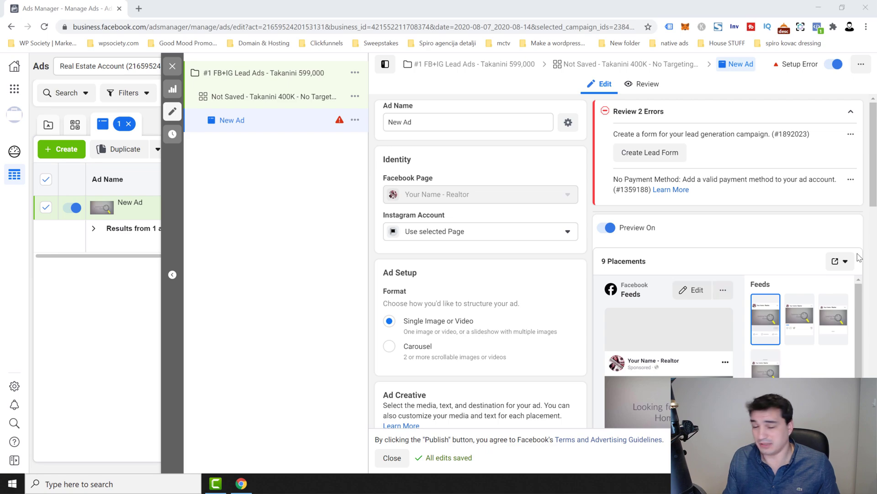
{"action": "left_click", "coordinate": [432, 122]}
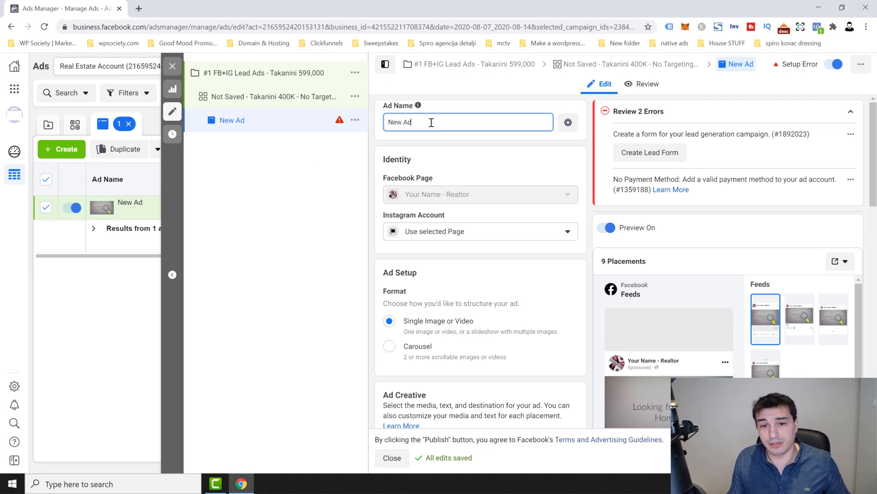
{"action": "key", "text": "ctrl+a"}
{"action": "type", "text": "Takanini 599 - Last call for Takanini"}
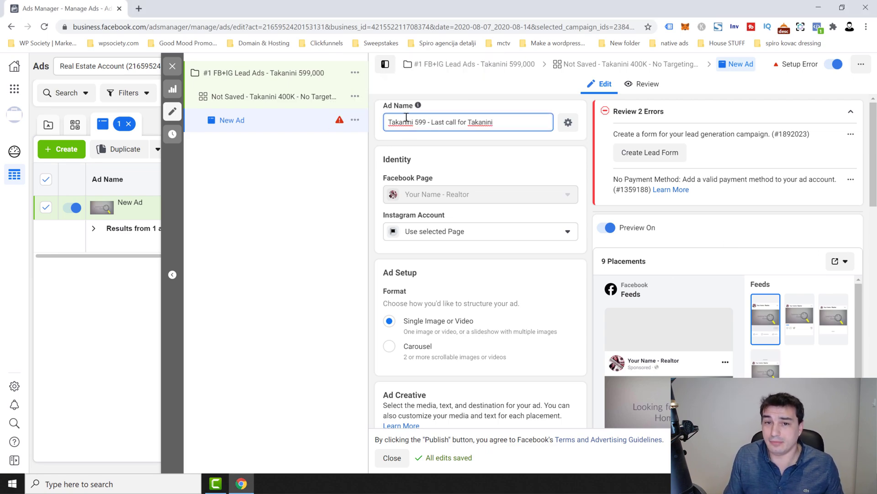
{"action": "left_click_drag", "start_coordinate": [416, 126], "coordinate": [432, 121]}
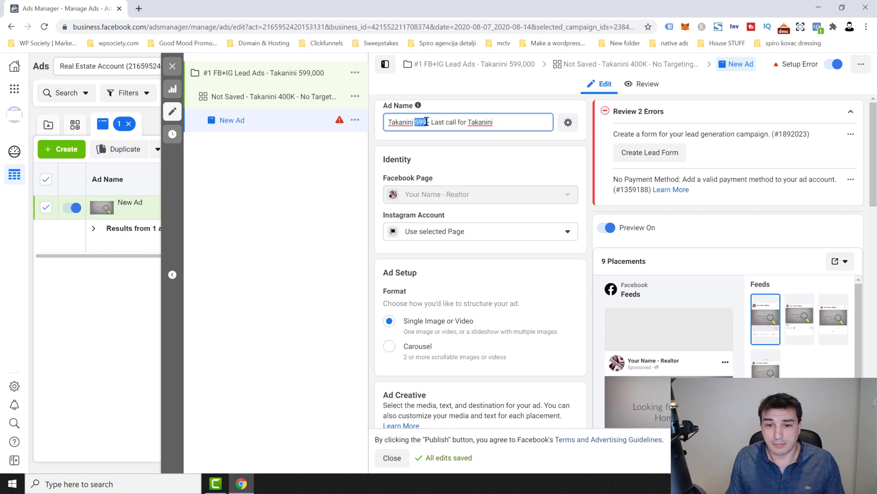
{"action": "left_click", "coordinate": [427, 122]}
{"action": "type", "text": "K"}
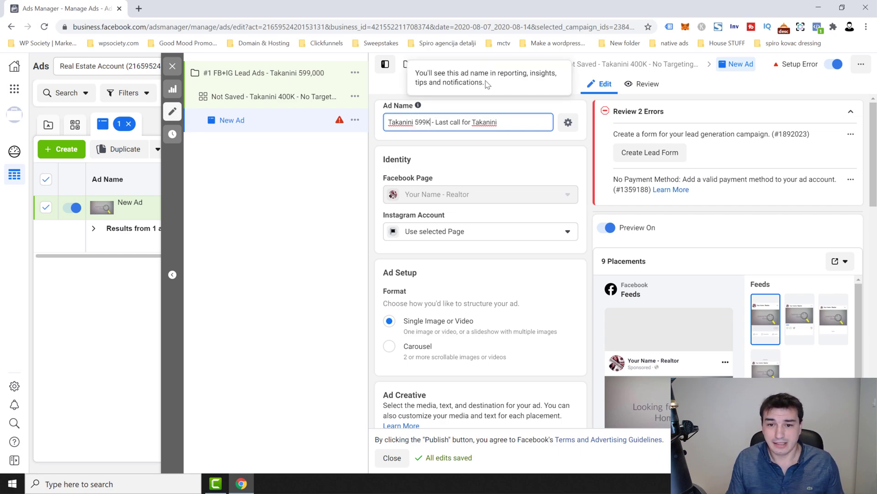
{"action": "left_click_drag", "start_coordinate": [435, 122], "coordinate": [530, 132]}
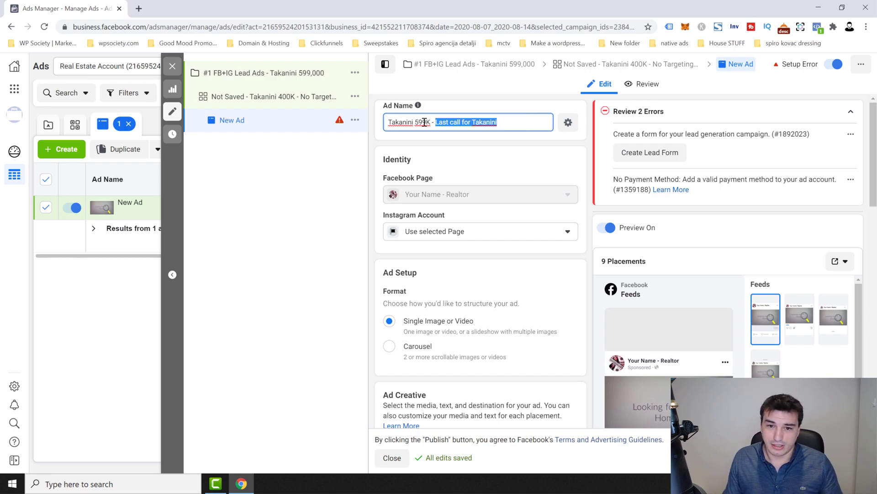
{"action": "left_click_drag", "start_coordinate": [438, 122], "coordinate": [404, 126]}
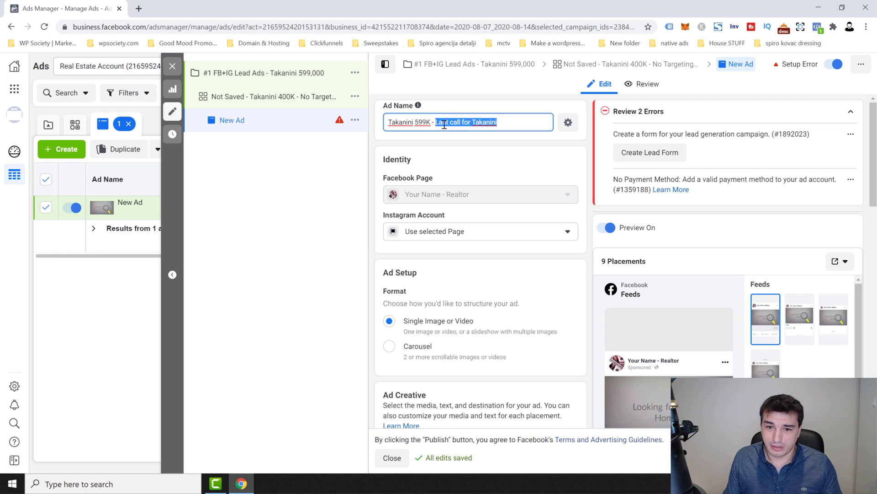
{"action": "left_click_drag", "start_coordinate": [435, 122], "coordinate": [513, 122]}
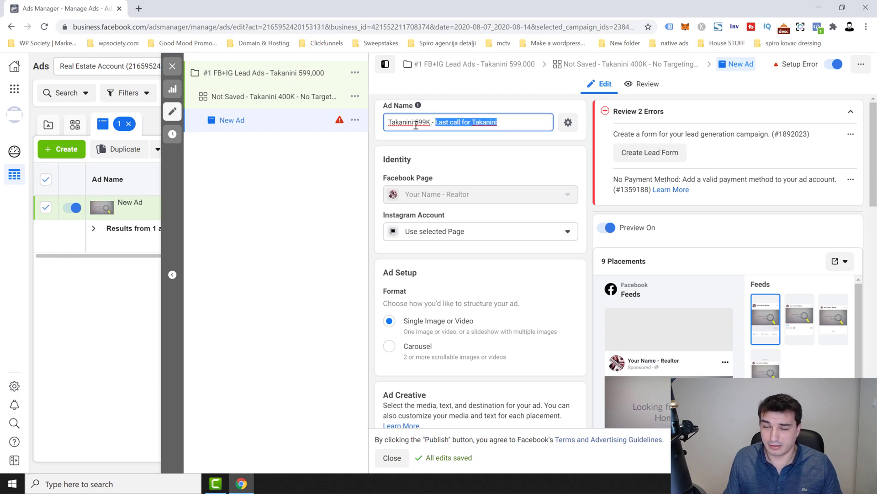
{"action": "left_click_drag", "start_coordinate": [433, 122], "coordinate": [506, 125]}
{"action": "left_click", "coordinate": [515, 124]}
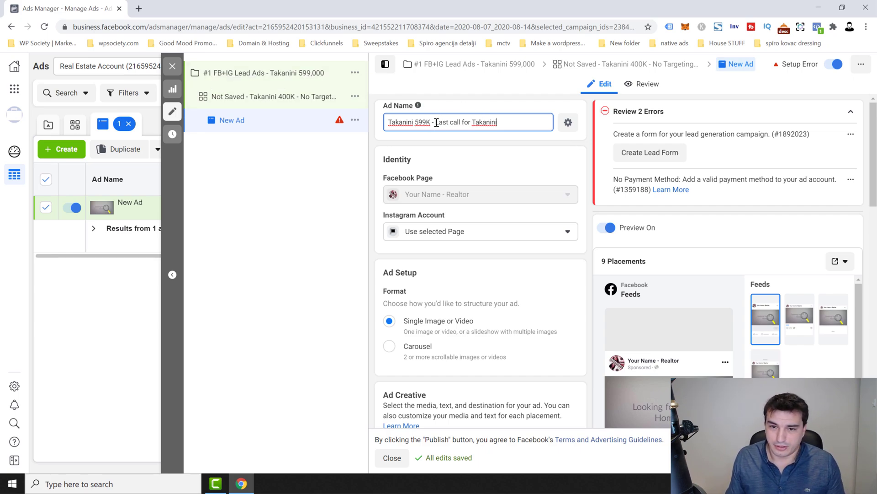
{"action": "left_click_drag", "start_coordinate": [436, 123], "coordinate": [523, 133]}
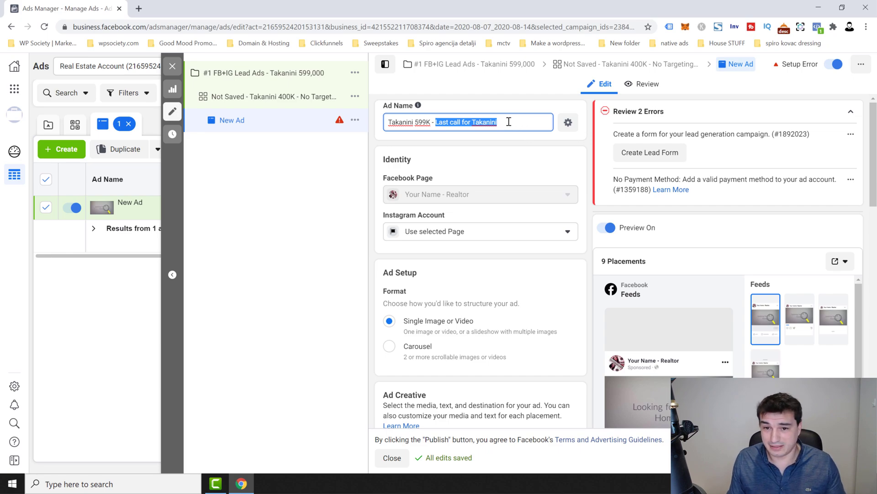
Try adding "#1" to the end of the ad name and remove it again.
{"action": "left_click", "coordinate": [508, 122]}
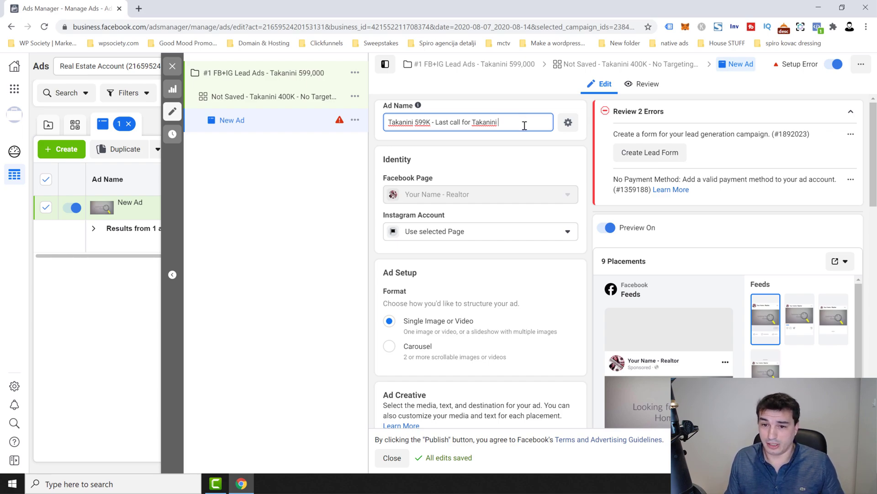
{"action": "type", "text": "#1"}
{"action": "key", "text": "shift+Left"}
{"action": "key", "text": "shift+Left"}
{"action": "key", "text": "BackSpace"}
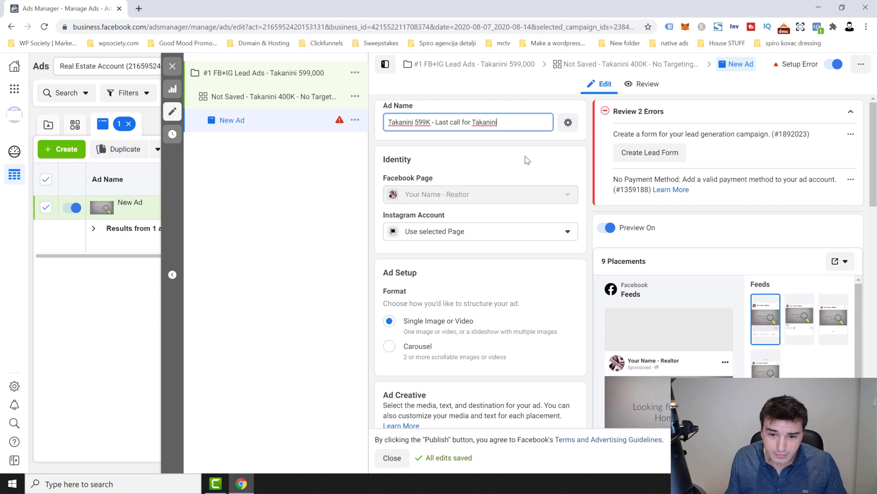
Clear the ad's existing media and add the account image 540x2.jpg as the new creative.
{"action": "left_click", "coordinate": [524, 243]}
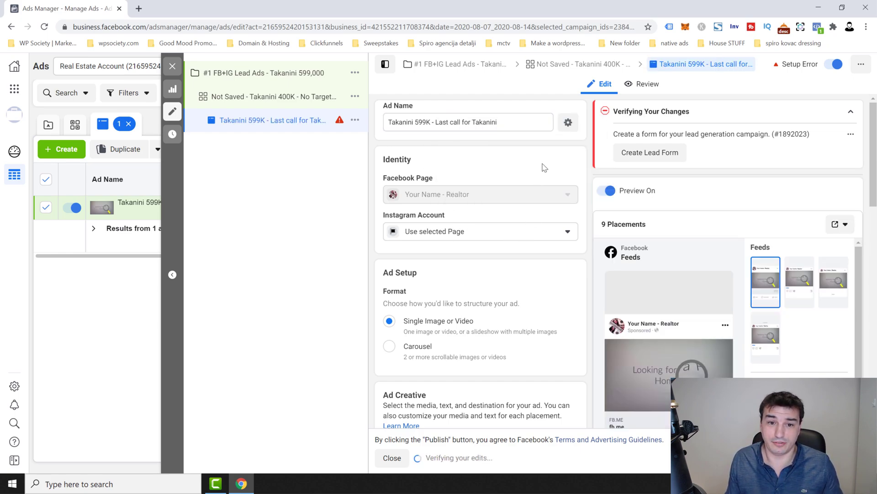
{"action": "scroll", "coordinate": [502, 192], "scroll_direction": "down", "scroll_amount": 2}
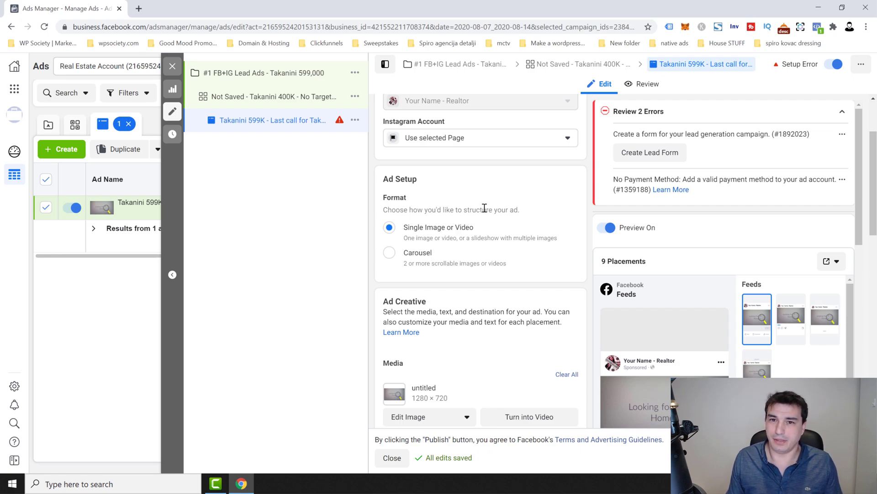
{"action": "scroll", "coordinate": [476, 196], "scroll_direction": "down", "scroll_amount": 3}
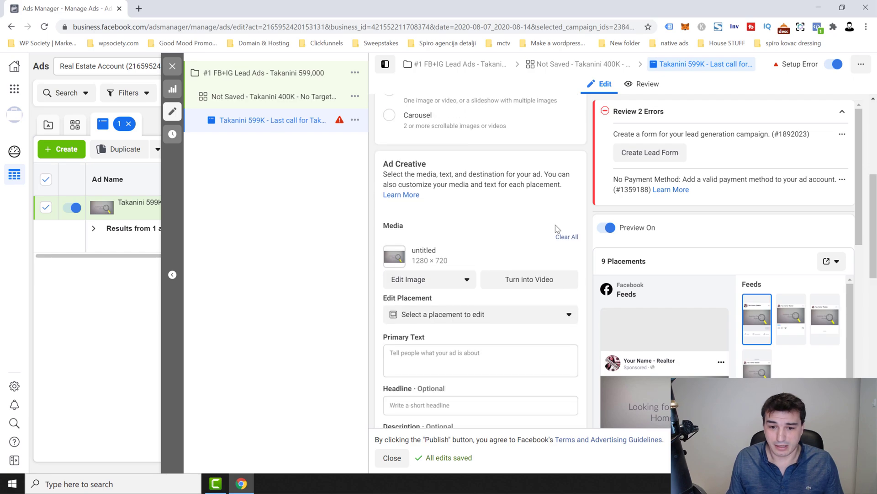
{"action": "left_click", "coordinate": [567, 238]}
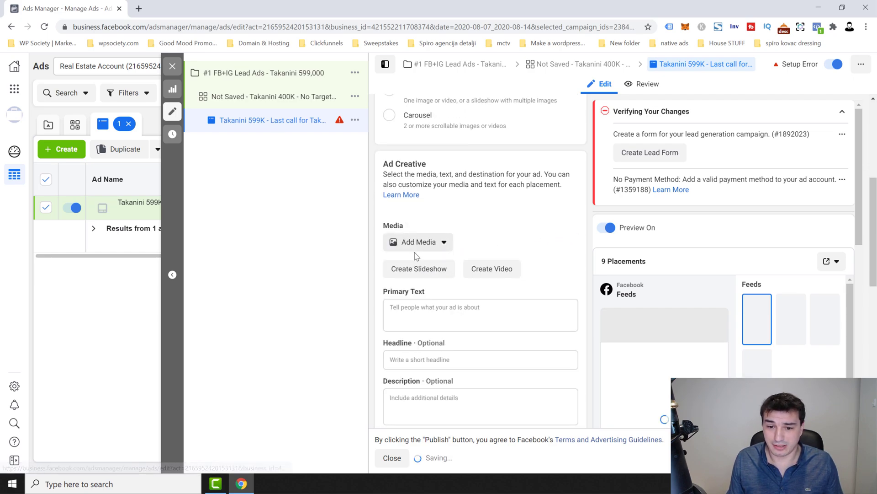
{"action": "left_click", "coordinate": [420, 249]}
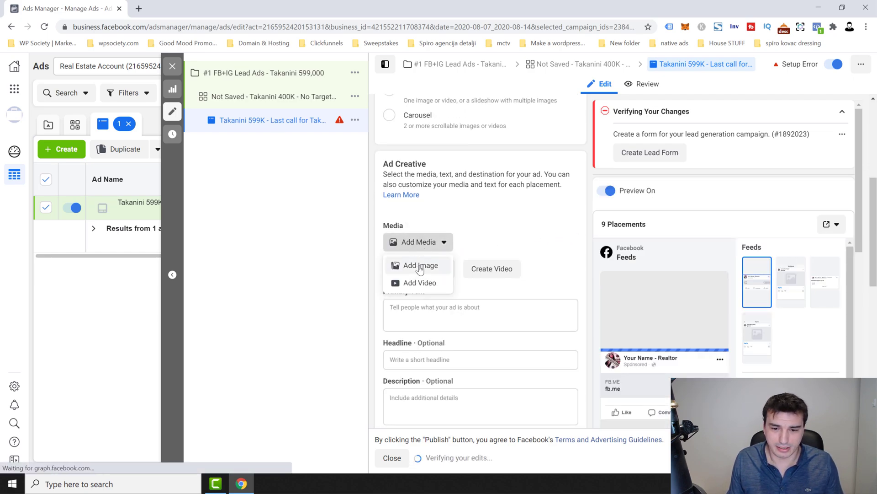
{"action": "left_click", "coordinate": [423, 267]}
{"action": "left_click", "coordinate": [200, 188]}
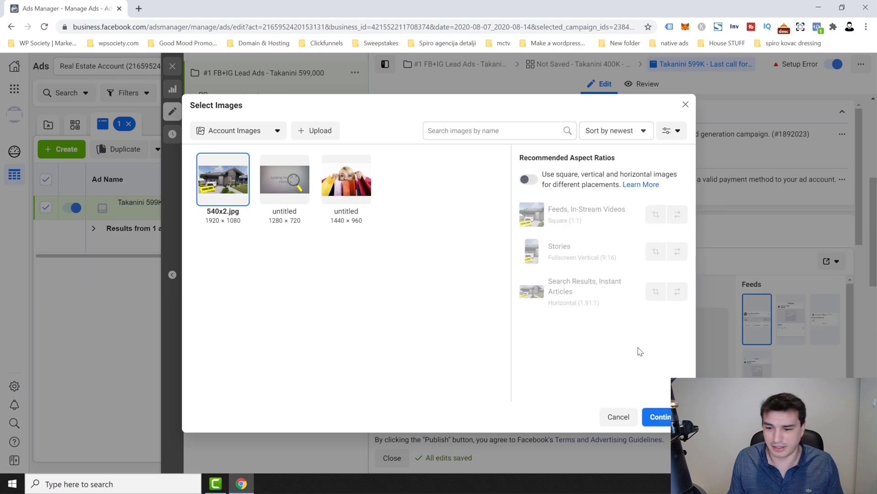
{"action": "left_click", "coordinate": [660, 416]}
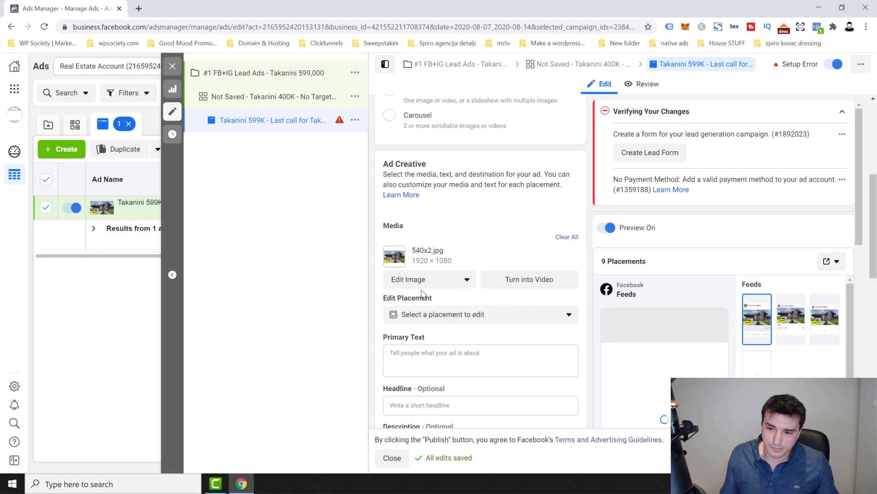
{"action": "scroll", "coordinate": [667, 281], "scroll_direction": "down", "scroll_amount": 2}
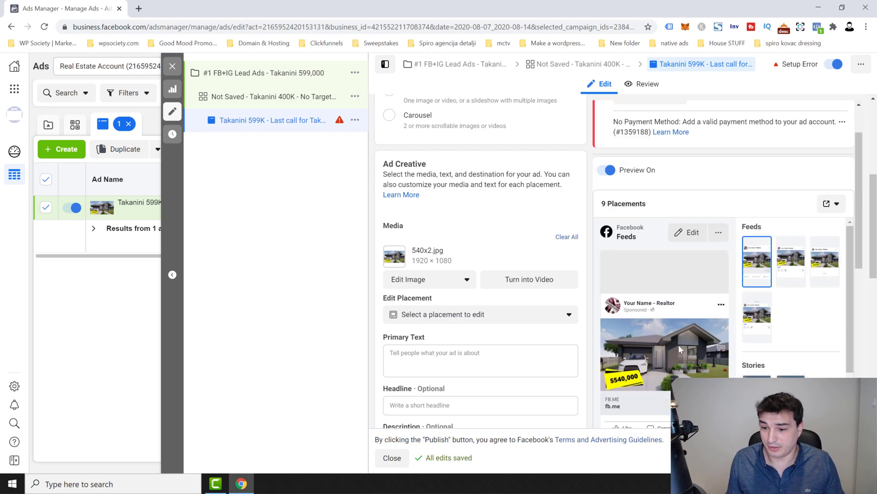
{"action": "scroll", "coordinate": [679, 345], "scroll_direction": "down", "scroll_amount": 1}
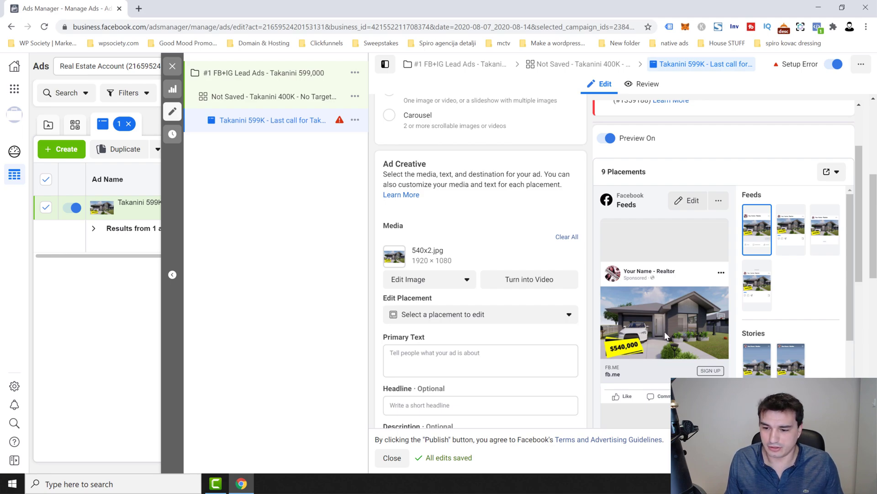
Enter primary text opening with "LAST CALL FOR TAKANINI - ONLY 1 LEFT", followed by a check-marked feature list and a closing line with the contact phone number.
{"action": "scroll", "coordinate": [461, 260], "scroll_direction": "down", "scroll_amount": 1}
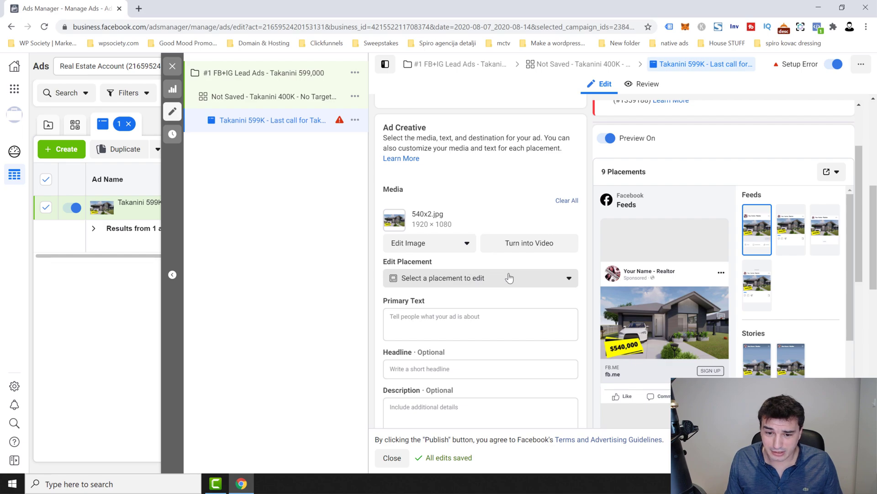
{"action": "scroll", "coordinate": [463, 218], "scroll_direction": "down", "scroll_amount": 2}
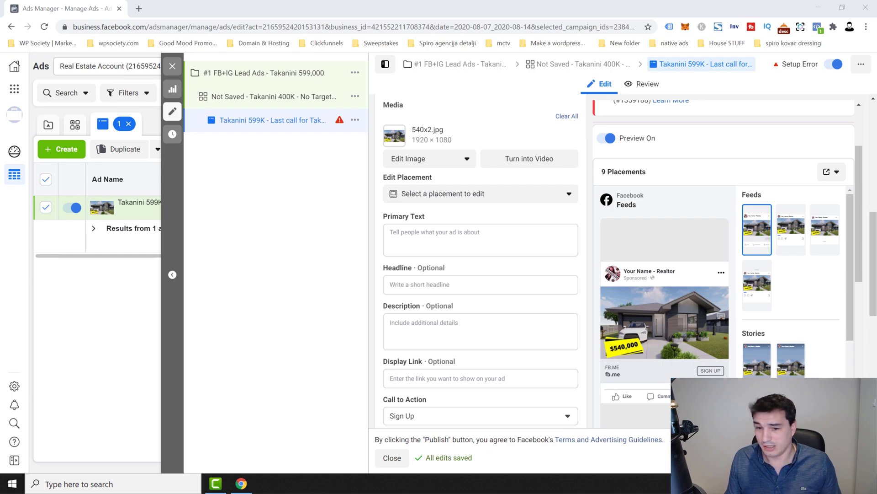
{"action": "left_click", "coordinate": [631, 246]}
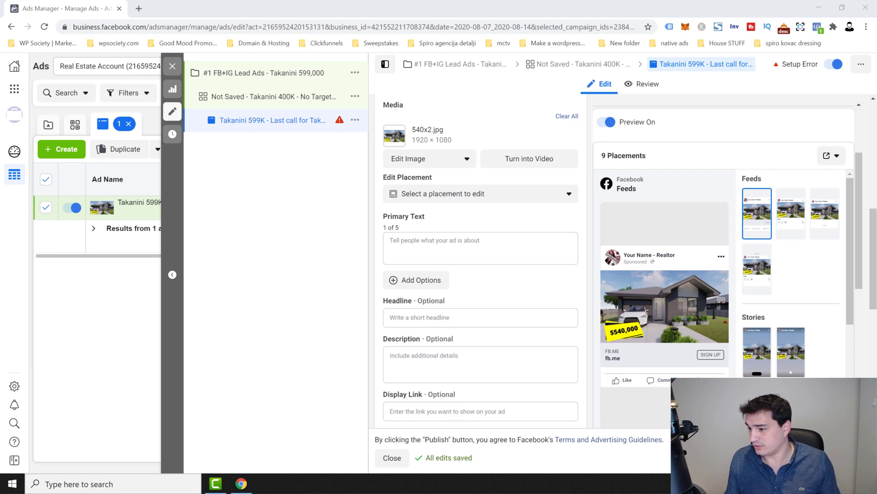
{"action": "left_click", "coordinate": [472, 253]}
{"action": "type", "text": "LAST CALL FOR TAKANINI - ONLY 1 LEFT  Here's what you get:  ✅ 90 SQM HOME ON 310 SQM LAND ✅ STANDALONE FREEHOLD TITLE ✅ FULLY FENCED SECTION ✅ 10 YEAR BUILDING GUARANTEE ✅ FULLY INSULATED ✅ 3 BED 2 BATH WITH GARAGE ✅ KITCHEN APPLIANCES INCLUDED ✅ OUTDOOR PATIO LIVING AREA  Call NOW 123456789 to pre-qualify and book an appointment."}
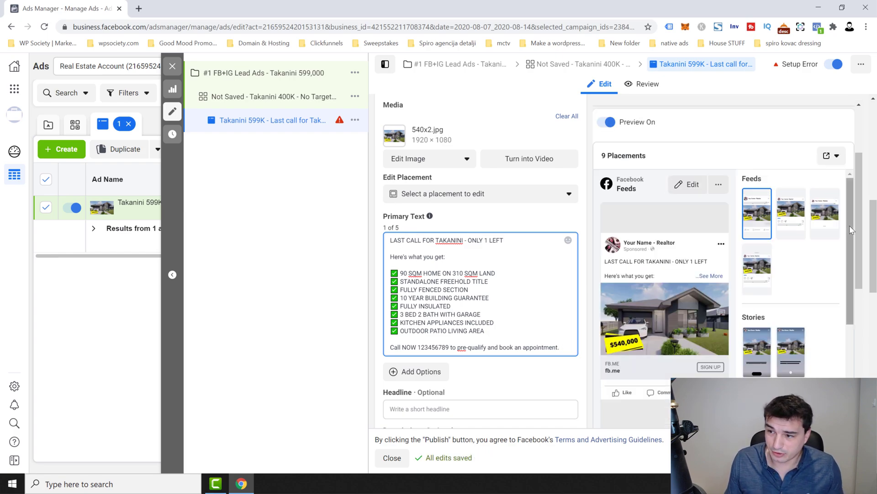
Review the ad's setup and its primary text, including the closing line about pre-qualifying and booking an appointment.
{"action": "left_click_drag", "start_coordinate": [871, 233], "coordinate": [848, 108]}
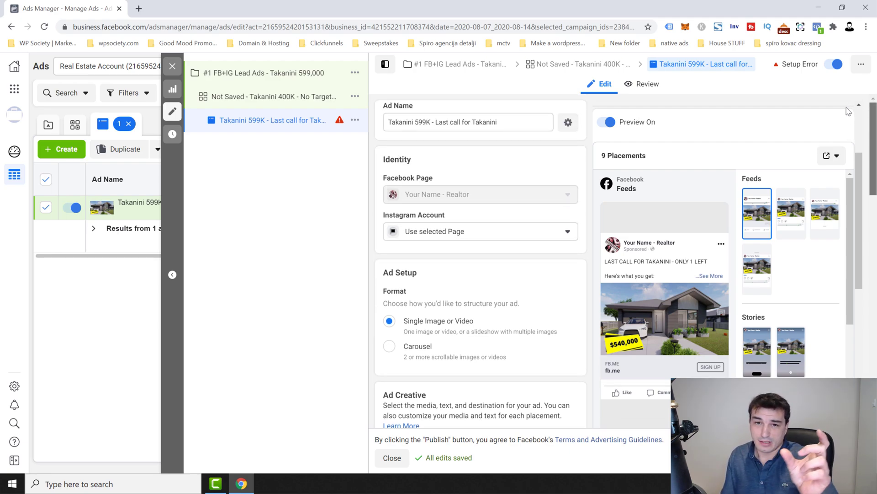
{"action": "scroll", "coordinate": [845, 160], "scroll_direction": "down", "scroll_amount": 6}
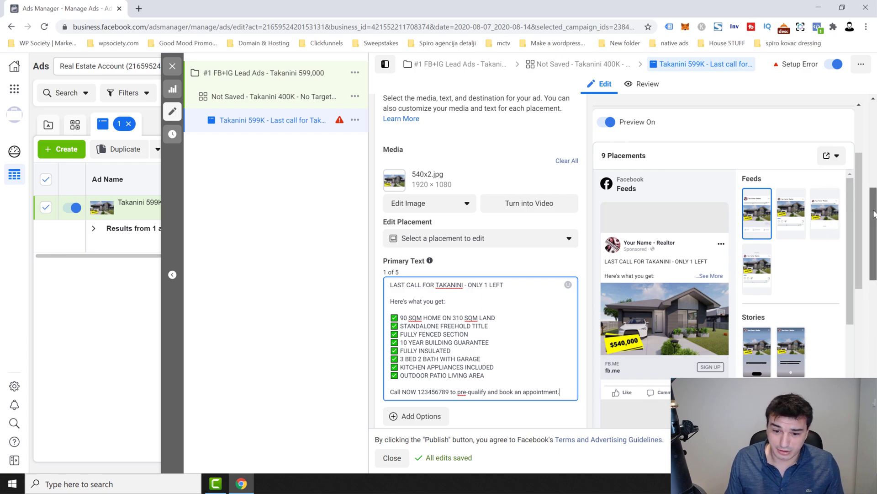
{"action": "scroll", "coordinate": [873, 224], "scroll_direction": "down", "scroll_amount": 1}
{"action": "left_click_drag", "start_coordinate": [873, 224], "coordinate": [875, 245]}
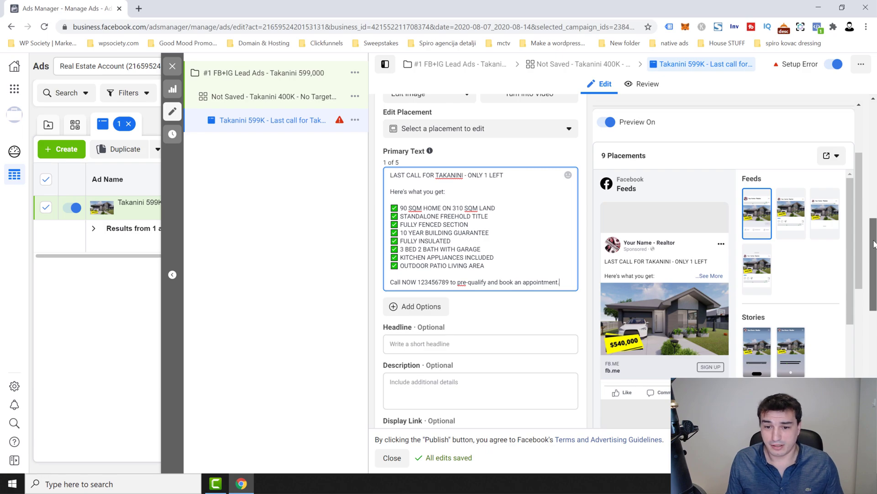
{"action": "left_click_drag", "start_coordinate": [875, 244], "coordinate": [874, 244]}
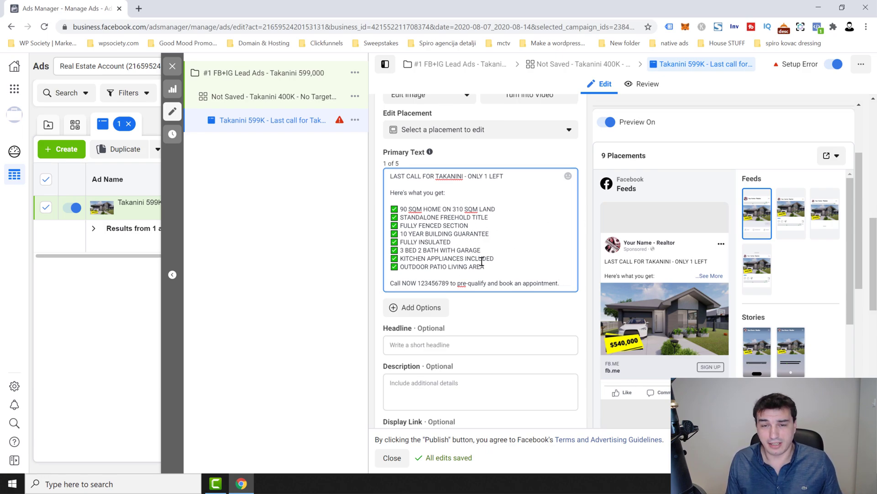
{"action": "left_click_drag", "start_coordinate": [416, 284], "coordinate": [543, 285]}
{"action": "left_click", "coordinate": [530, 258]}
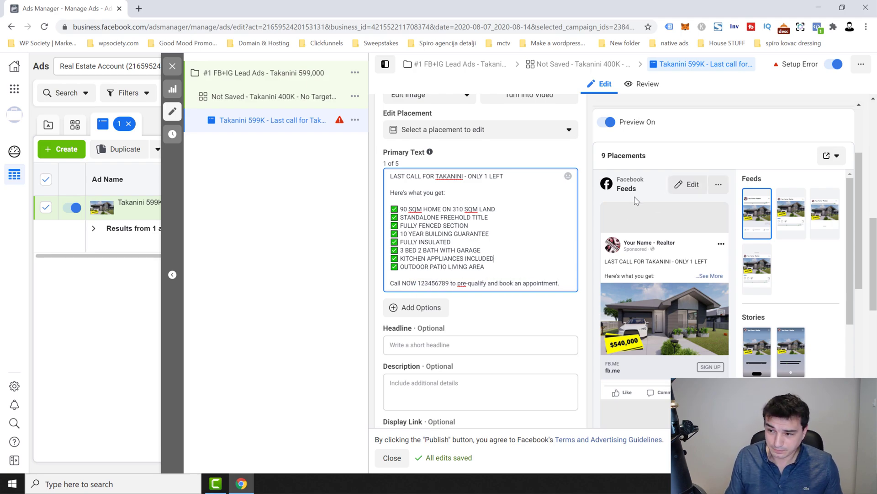
Set the ad headline to "TAKANINI 599K + FREE HEATPUMP" and the description to "90sqm home on 310 sqm land".
{"action": "left_click_drag", "start_coordinate": [871, 249], "coordinate": [846, 276]}
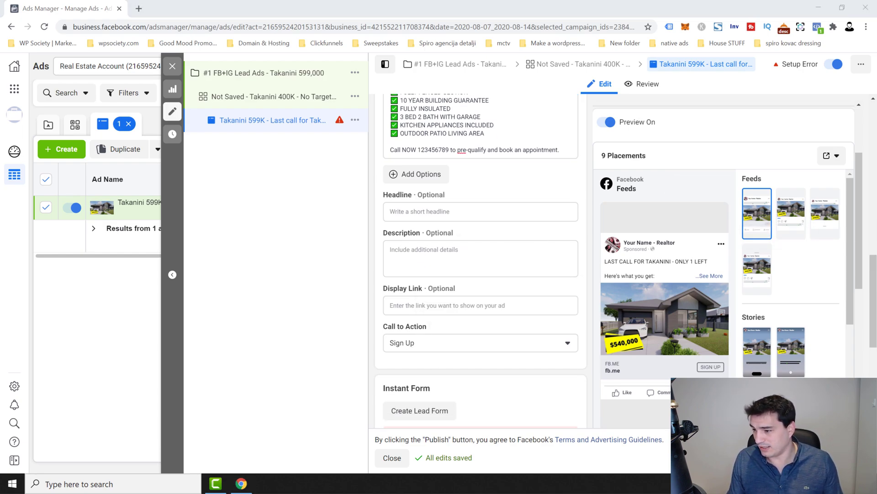
{"action": "left_click", "coordinate": [411, 216]}
{"action": "type", "text": "TAKANINI 599K + FREE HEATPUMP"}
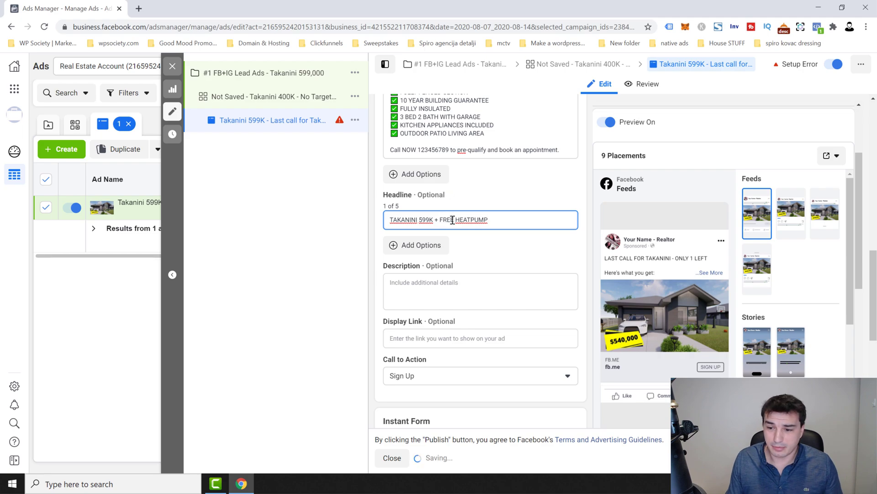
{"action": "key", "text": "alt+Tab"}
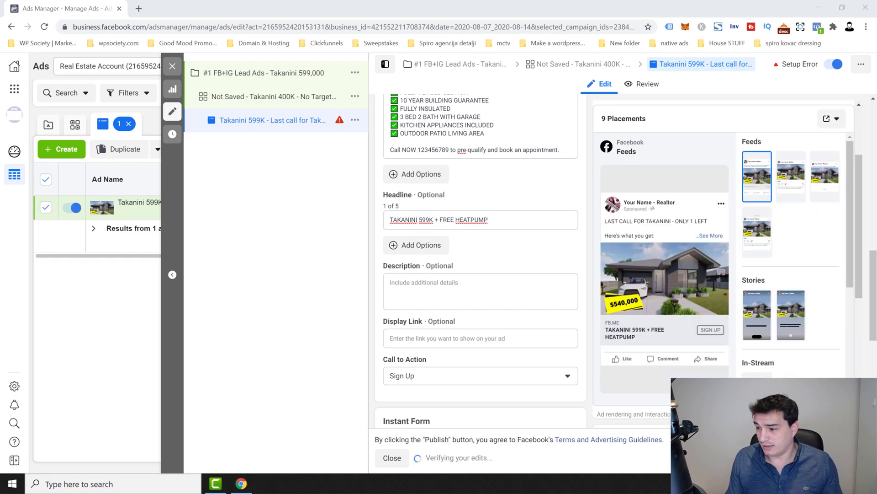
{"action": "left_click", "coordinate": [443, 289]}
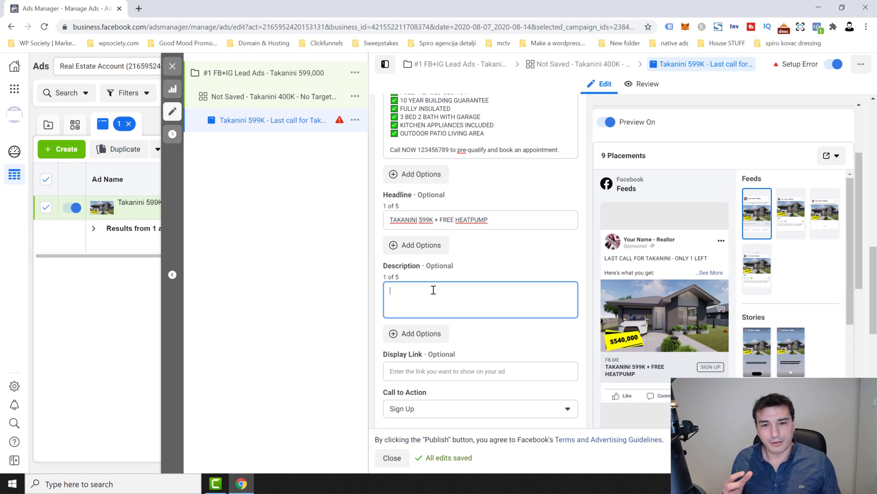
{"action": "type", "text": "90sqm home on 310 sqm land"}
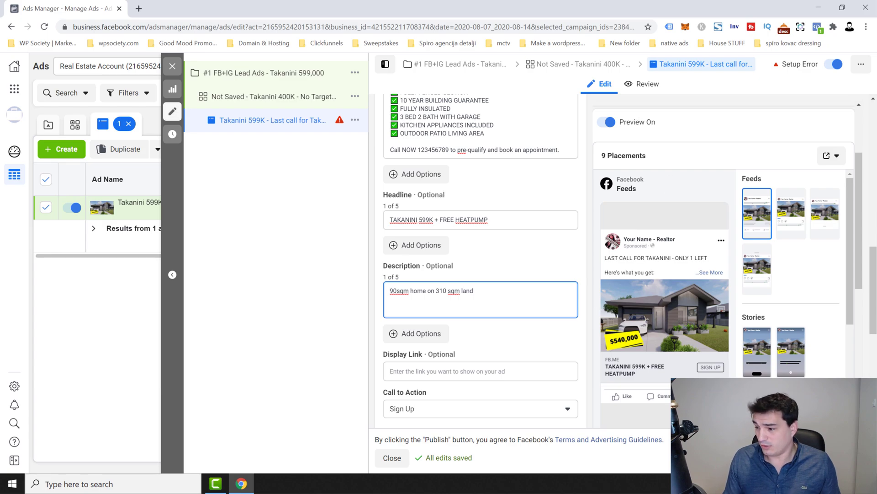
Change the ad's call to action to Apply Now and check it in the feed preview.
{"action": "scroll", "coordinate": [413, 334], "scroll_direction": "down", "scroll_amount": 1}
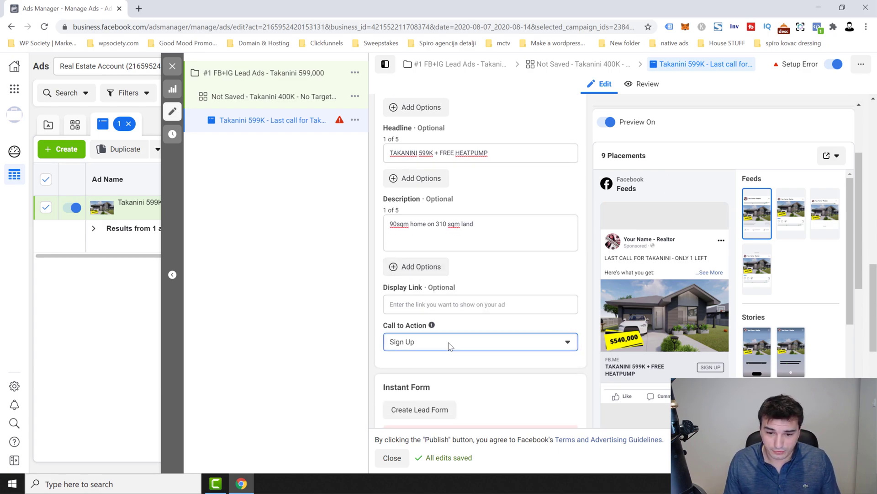
{"action": "left_click", "coordinate": [450, 346]}
{"action": "left_click", "coordinate": [450, 345]}
{"action": "left_click", "coordinate": [450, 344]}
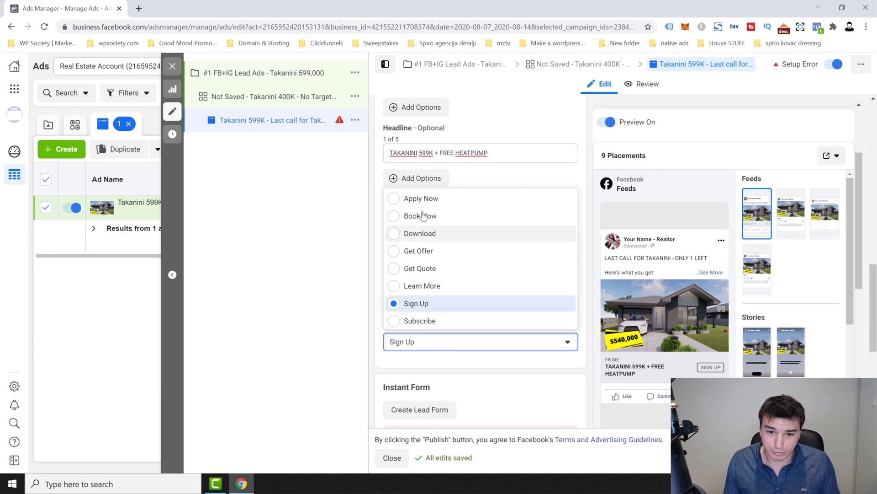
{"action": "left_click_drag", "start_coordinate": [412, 199], "coordinate": [419, 199]}
{"action": "key", "text": "Return"}
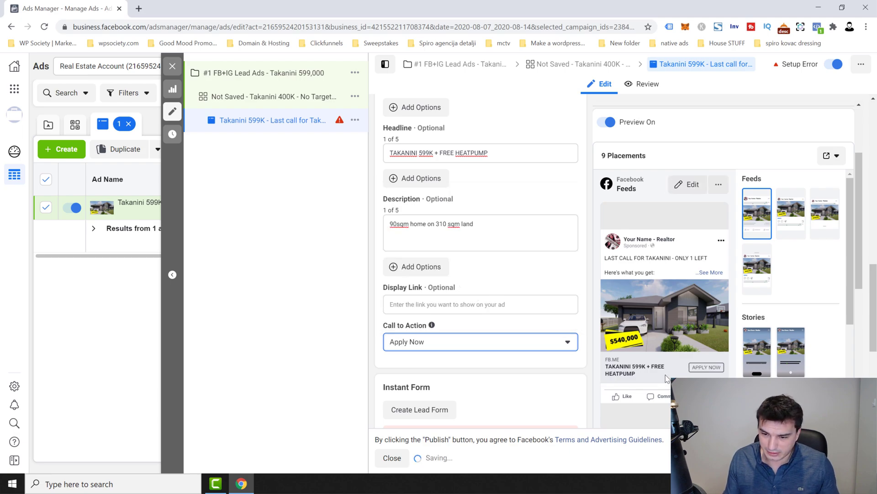
{"action": "scroll", "coordinate": [648, 372], "scroll_direction": "down", "scroll_amount": 1}
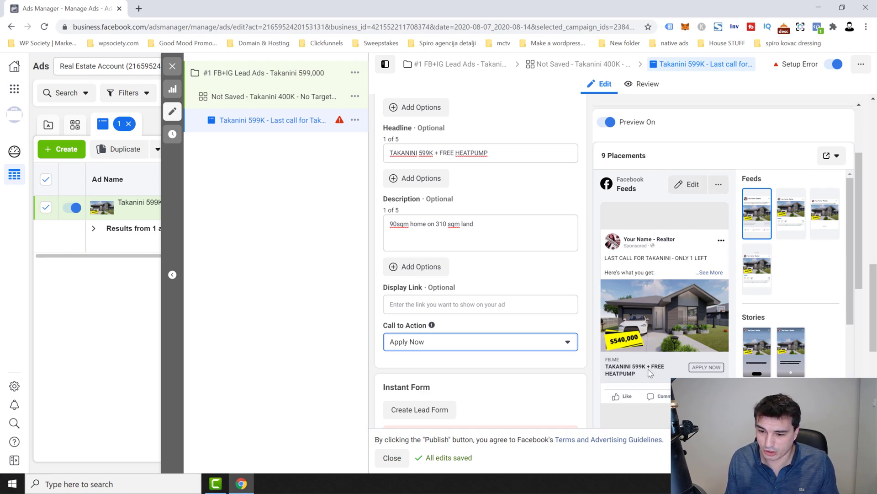
Remove the word "FREE" from the headline so it reads "TAKANINI 599K + HEATPUMP".
{"action": "double_click", "coordinate": [447, 153]}
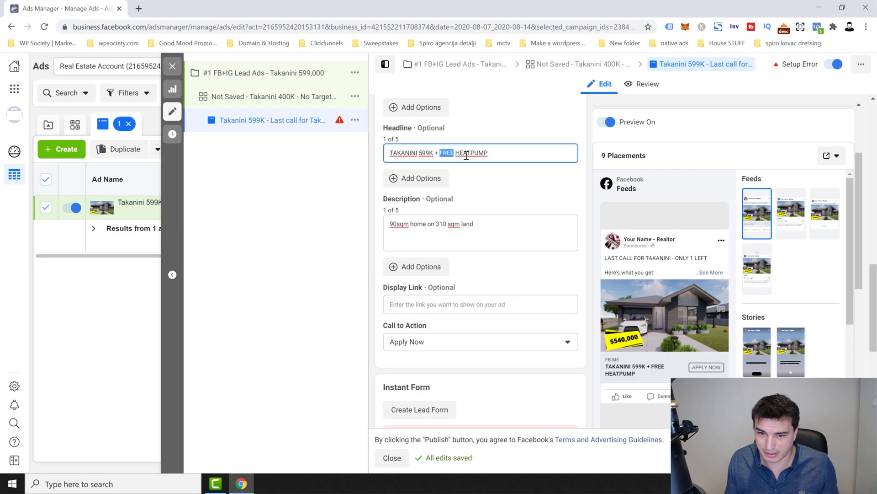
{"action": "key", "text": "BackSpace"}
{"action": "key", "text": "BackSpace"}
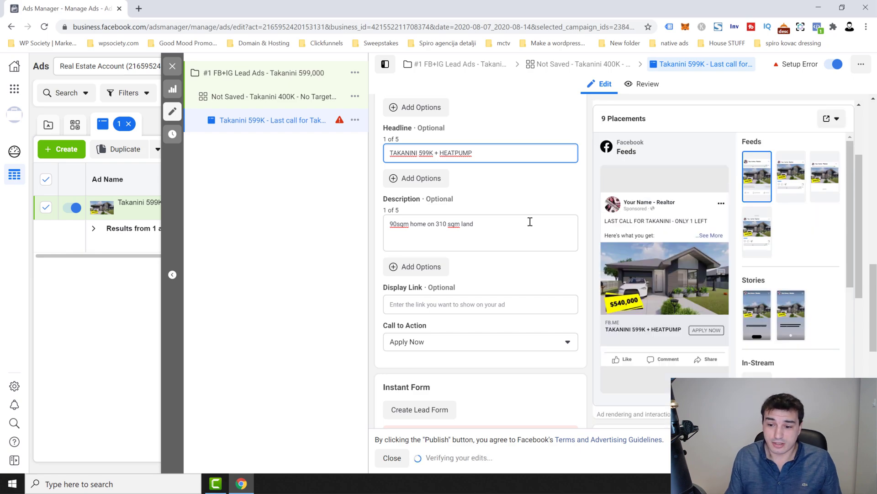
{"action": "scroll", "coordinate": [641, 358], "scroll_direction": "down", "scroll_amount": 1}
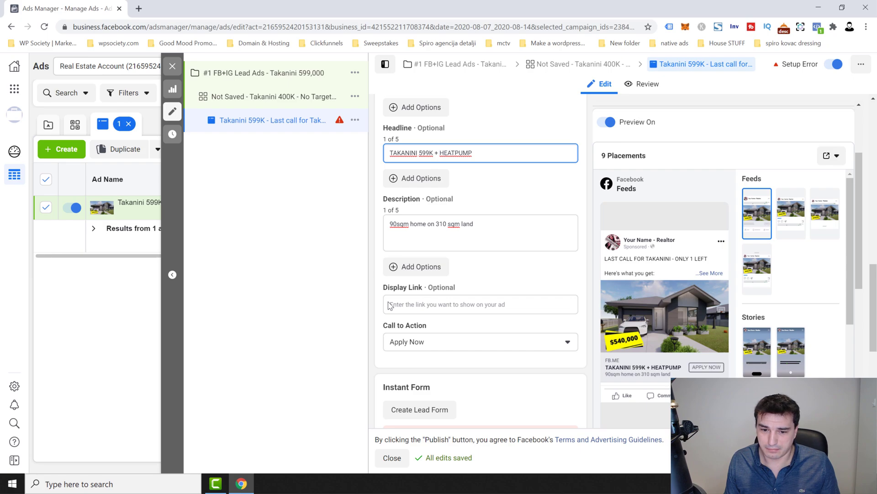
Leave the display link empty and enable Facebook Pixel conversion tracking for the ad.
{"action": "left_click", "coordinate": [429, 301]}
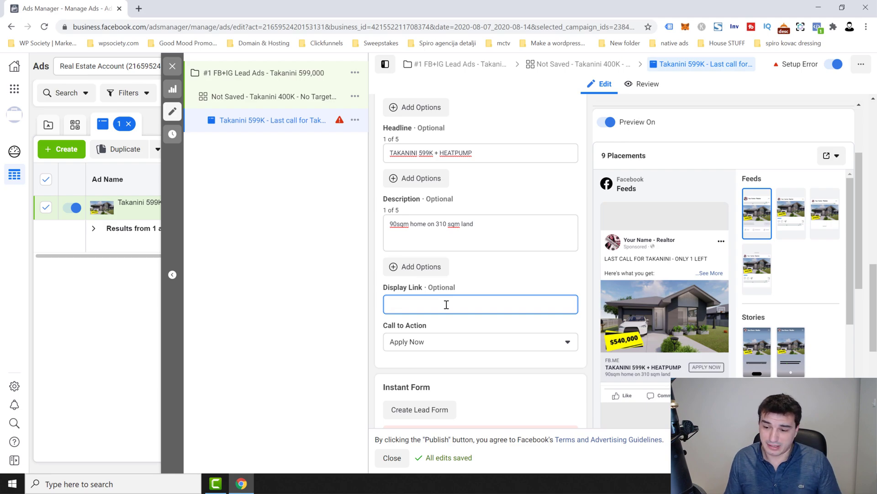
{"action": "scroll", "coordinate": [479, 265], "scroll_direction": "down", "scroll_amount": 3}
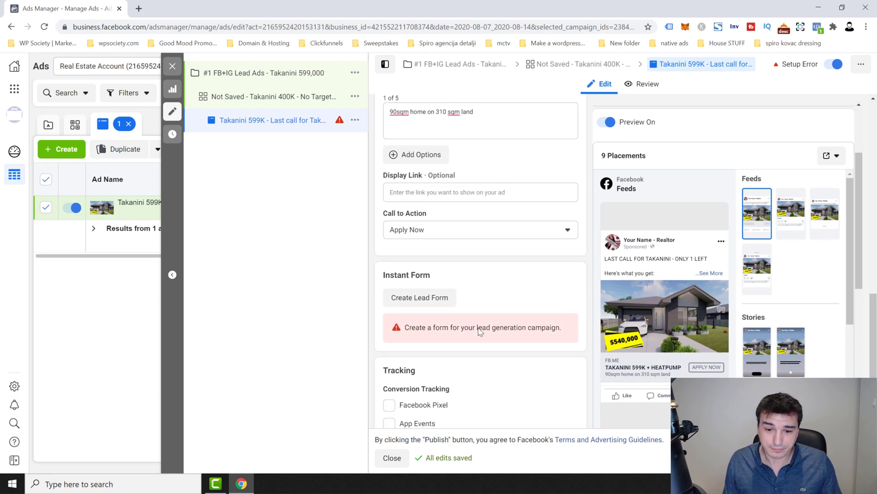
{"action": "scroll", "coordinate": [483, 280], "scroll_direction": "down", "scroll_amount": 3}
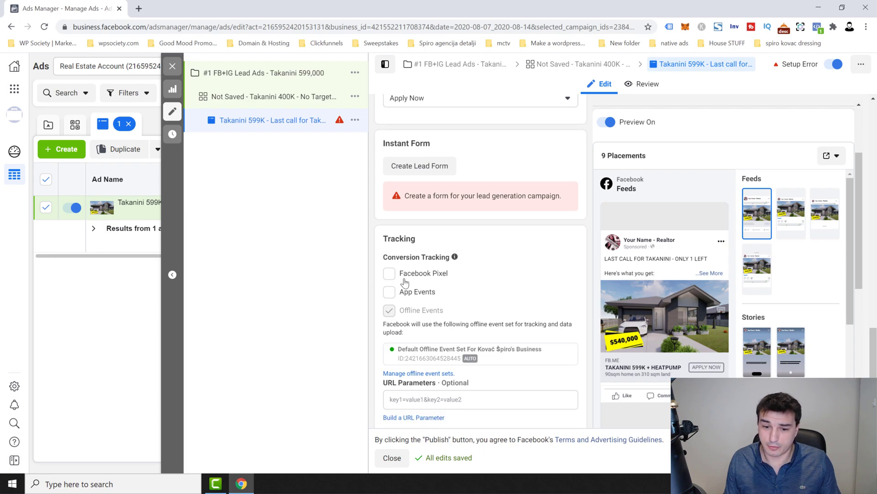
{"action": "left_click", "coordinate": [389, 276]}
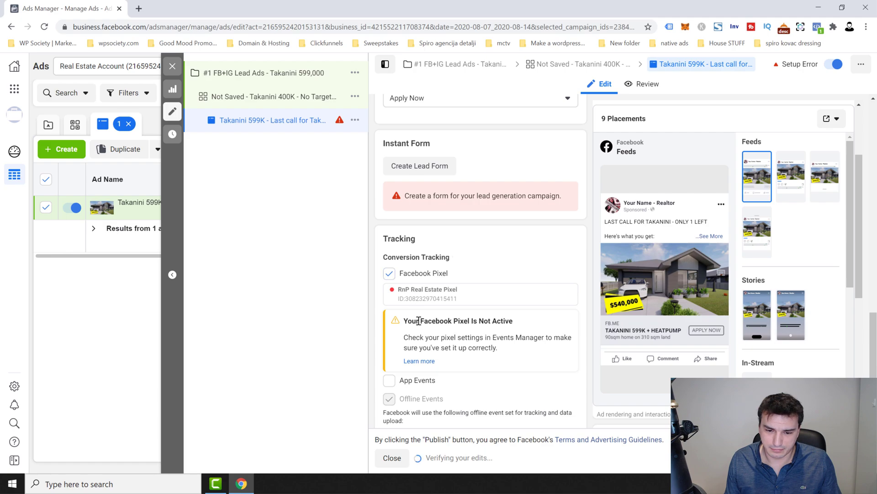
{"action": "scroll", "coordinate": [427, 328], "scroll_direction": "down", "scroll_amount": 2}
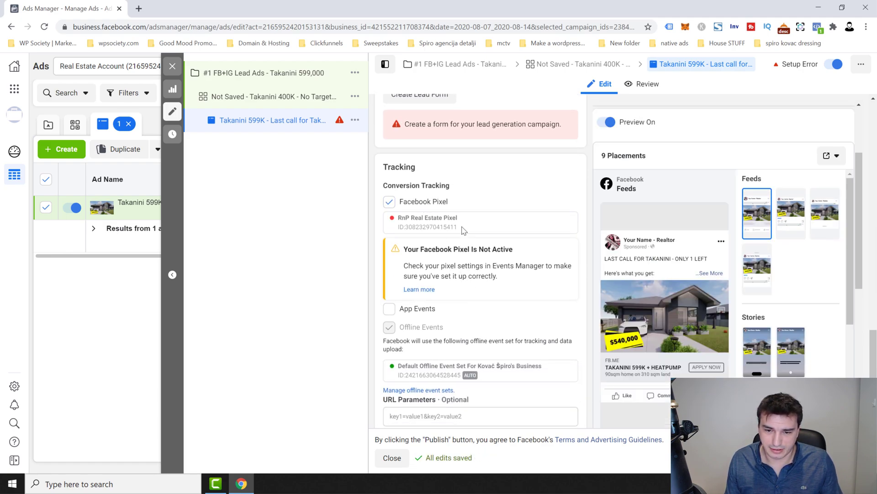
Create a lead form for the ad and name it "Takanini 599K 14.8.2020".
{"action": "scroll", "coordinate": [390, 361], "scroll_direction": "down", "scroll_amount": 1}
{"action": "left_click", "coordinate": [504, 384]}
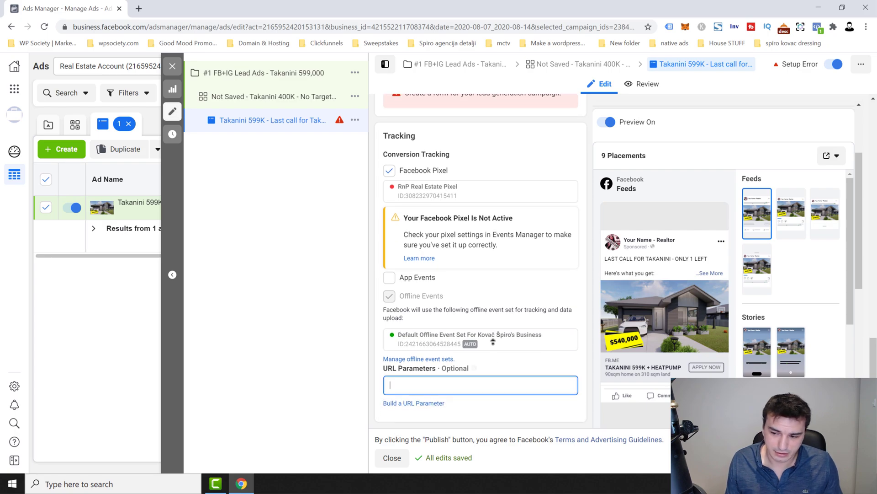
{"action": "scroll", "coordinate": [495, 306], "scroll_direction": "up", "scroll_amount": 4}
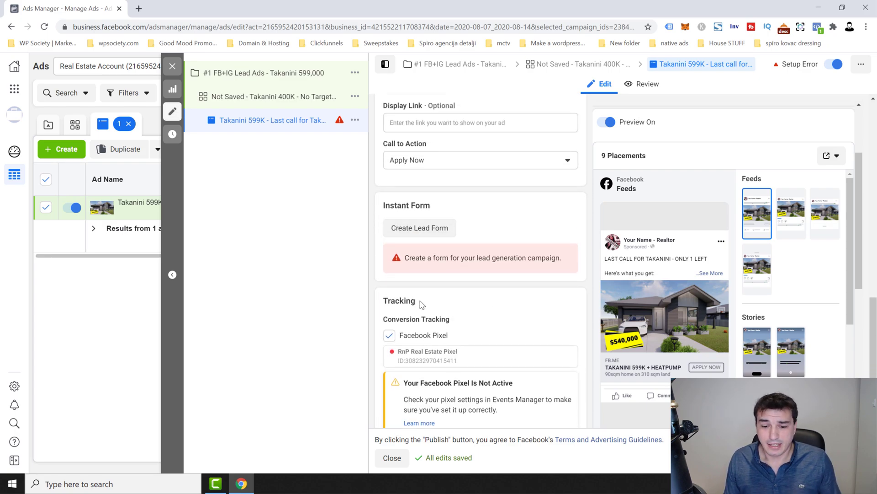
{"action": "scroll", "coordinate": [422, 322], "scroll_direction": "down", "scroll_amount": 1}
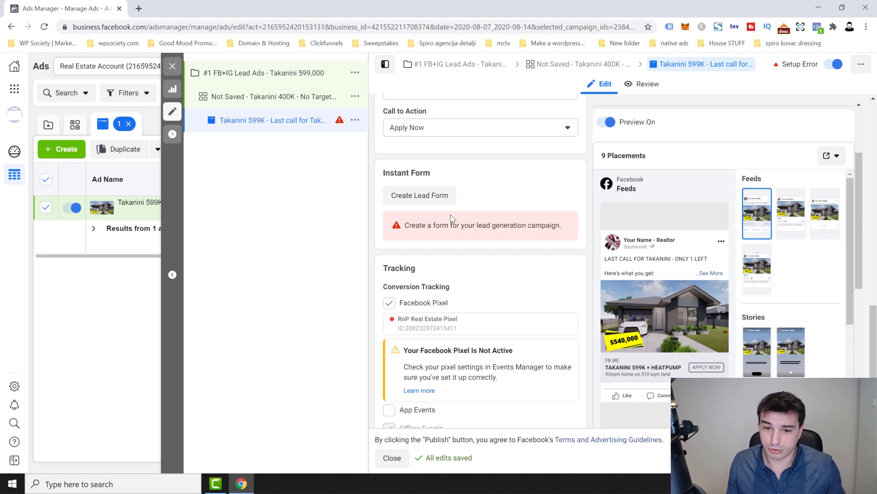
{"action": "left_click", "coordinate": [441, 196]}
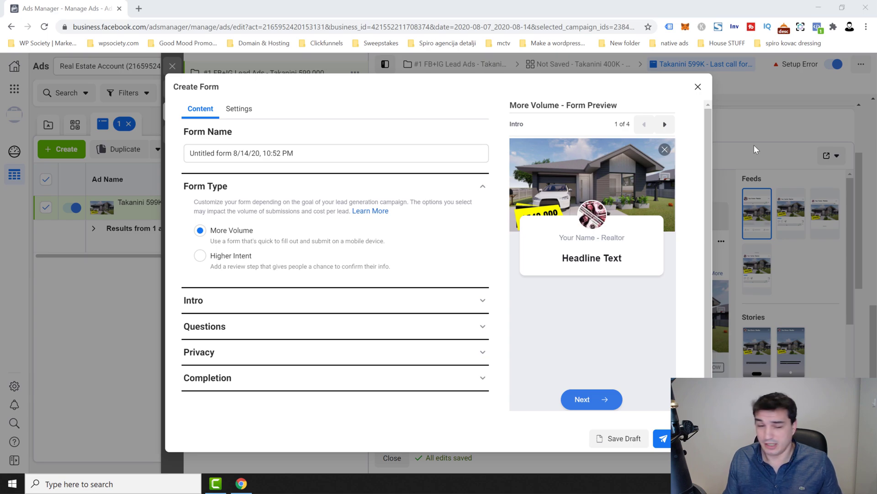
{"action": "left_click", "coordinate": [236, 153]}
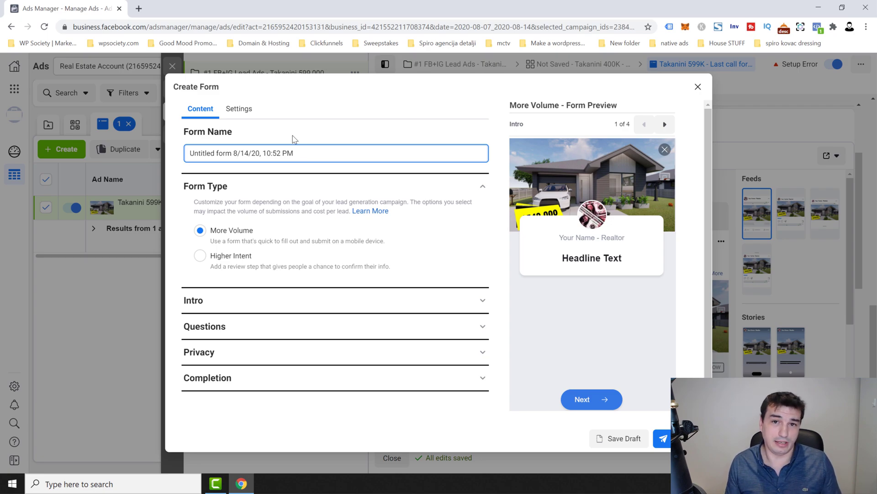
{"action": "key", "text": "ctrl+a"}
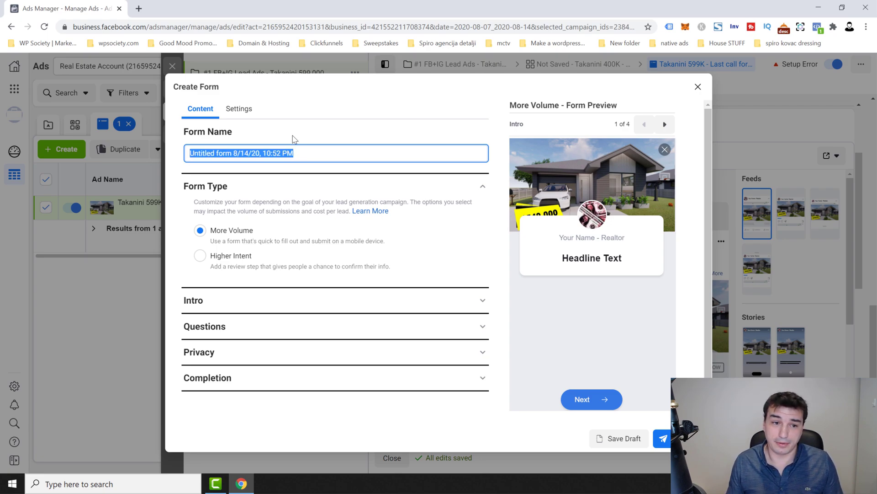
{"action": "type", "text": "Takanini 599K 14.8.2020"}
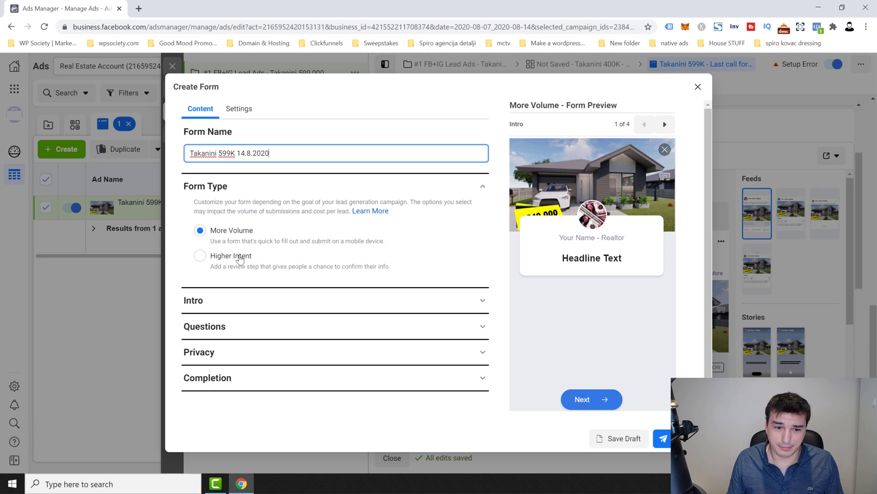
Try the Higher Intent form type with its review screen, and set the form type back to More Volume.
{"action": "left_click", "coordinate": [240, 258]}
{"action": "left_click", "coordinate": [228, 233]}
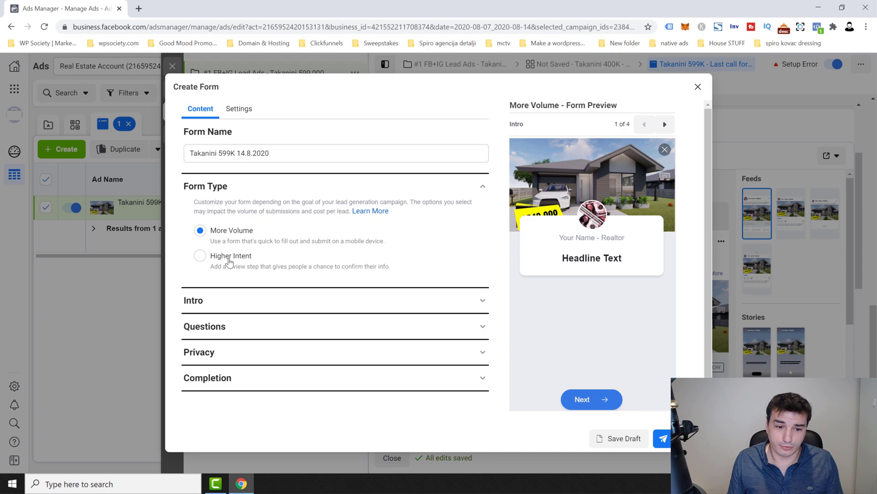
{"action": "left_click", "coordinate": [230, 257]}
{"action": "left_click", "coordinate": [265, 379]}
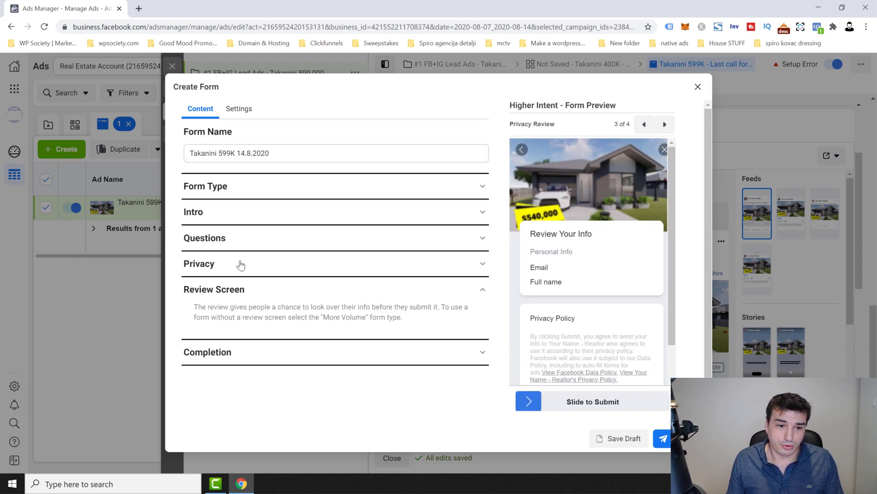
{"action": "left_click", "coordinate": [231, 186]}
{"action": "left_click", "coordinate": [212, 231]}
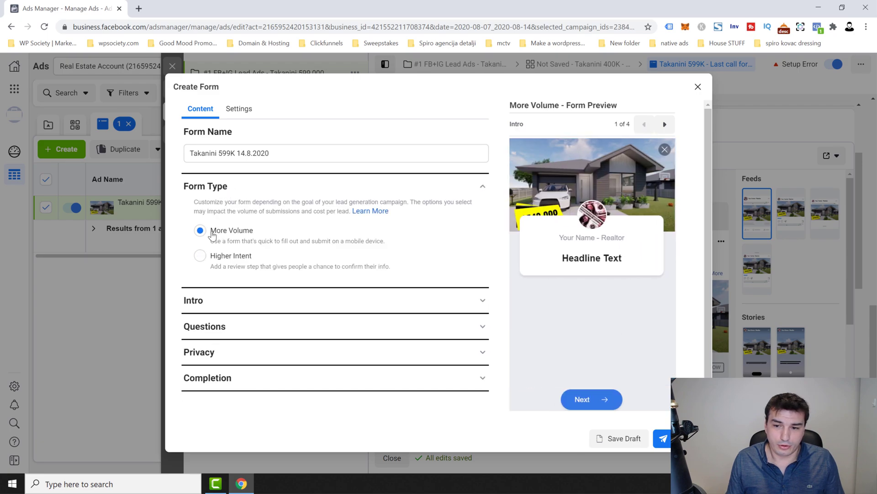
Set the form intro's greeting headline to "Standalone Family Home in Takanini for 599K | FREE HEATPUMP".
{"action": "left_click", "coordinate": [223, 301]}
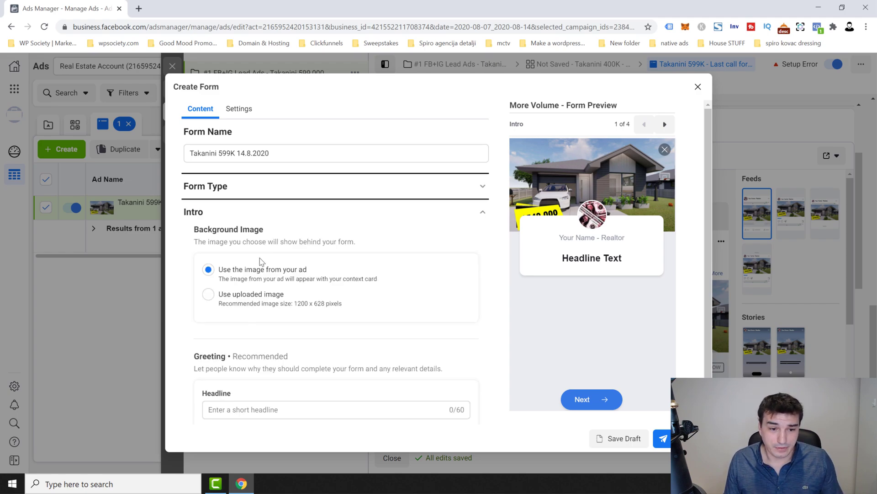
{"action": "scroll", "coordinate": [278, 280], "scroll_direction": "down", "scroll_amount": 1}
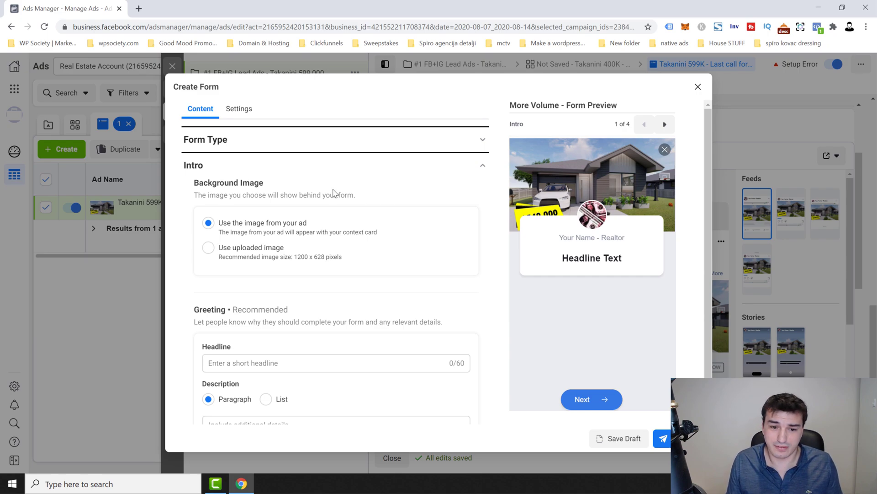
{"action": "scroll", "coordinate": [328, 214], "scroll_direction": "down", "scroll_amount": 1}
{"action": "scroll", "coordinate": [277, 292], "scroll_direction": "down", "scroll_amount": 1}
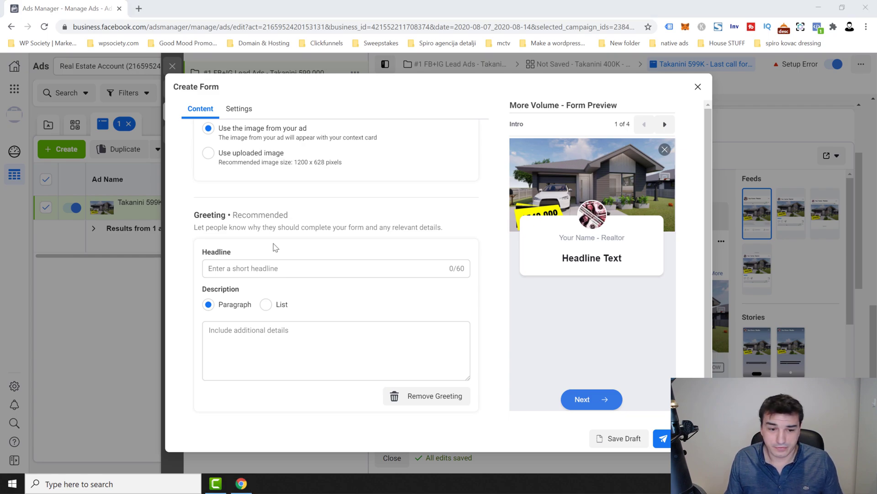
{"action": "left_click", "coordinate": [280, 267]}
{"action": "type", "text": "Standalone Family Home in CITY for 599K | FREE HEATPUMP"}
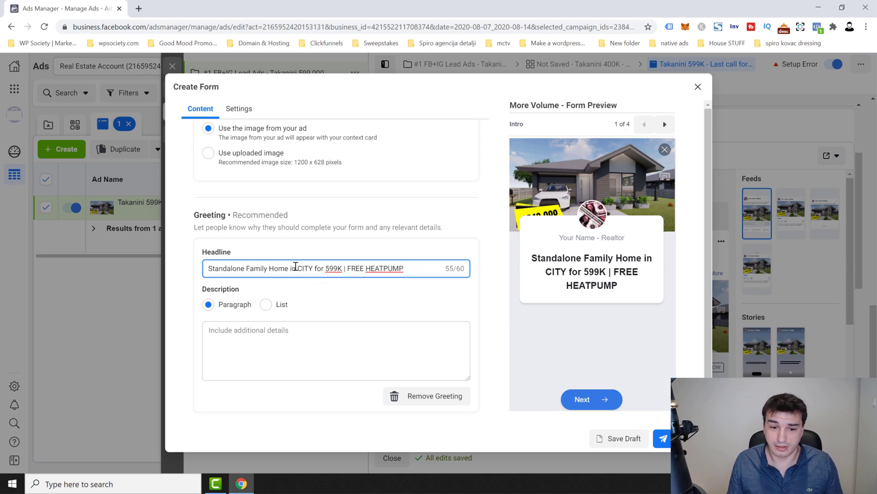
{"action": "double_click", "coordinate": [310, 269]}
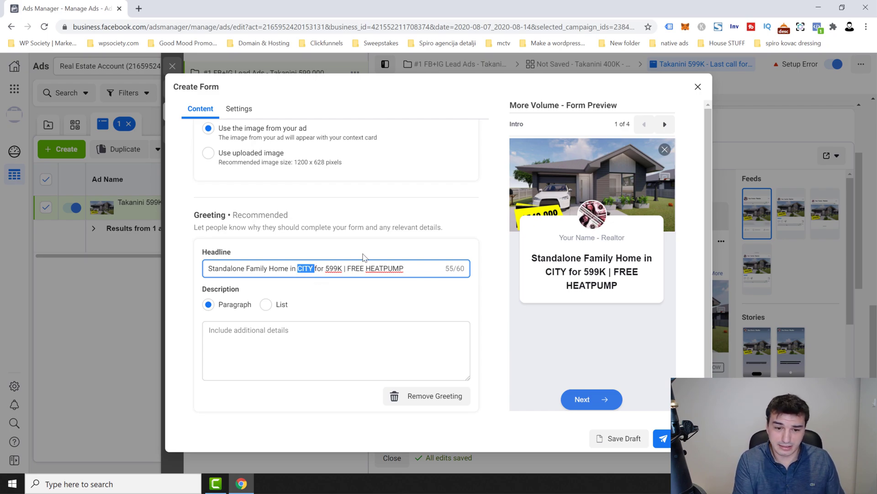
{"action": "type", "text": "Takanini"}
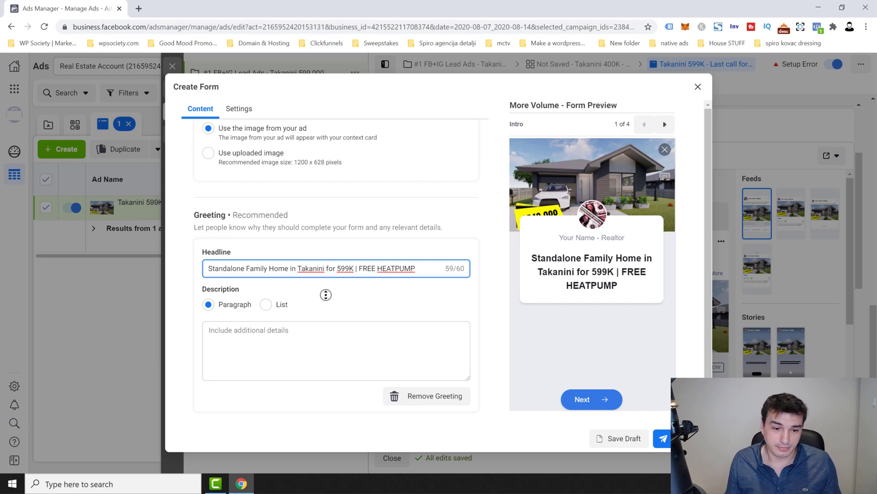
Set the greeting description to "All you need is: / 100K Deposit Required / 90K Annual Combined Income / [dashed line] / And we will get you into your first home!".
{"action": "left_click", "coordinate": [325, 294]}
{"action": "scroll", "coordinate": [325, 294], "scroll_direction": "down", "scroll_amount": 2}
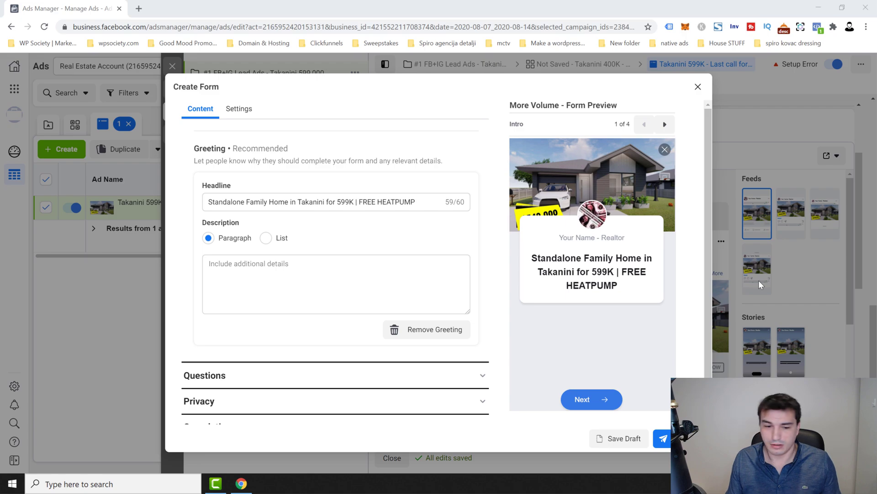
{"action": "left_click", "coordinate": [302, 287]}
{"action": "type", "text": "All you need is: 100K Deposit Required 90K Annual Combined Income ------------------------------ And we will get you into your first home!"}
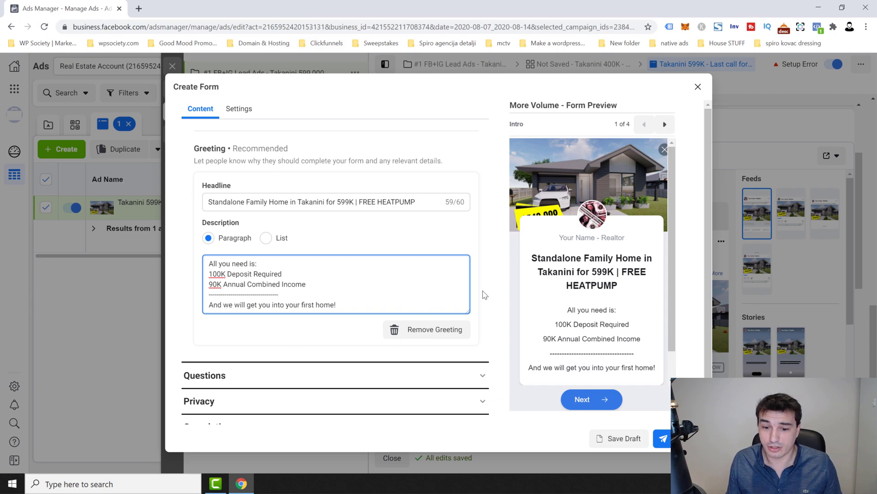
Add a blank multiple-choice custom question to the lead form's questions.
{"action": "scroll", "coordinate": [485, 297], "scroll_direction": "down", "scroll_amount": 1}
{"action": "left_click", "coordinate": [467, 361]}
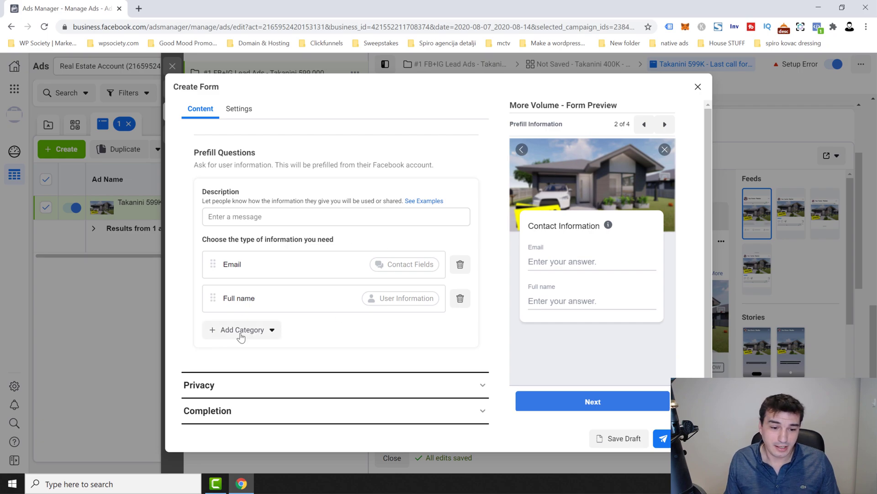
{"action": "scroll", "coordinate": [407, 356], "scroll_direction": "up", "scroll_amount": 3}
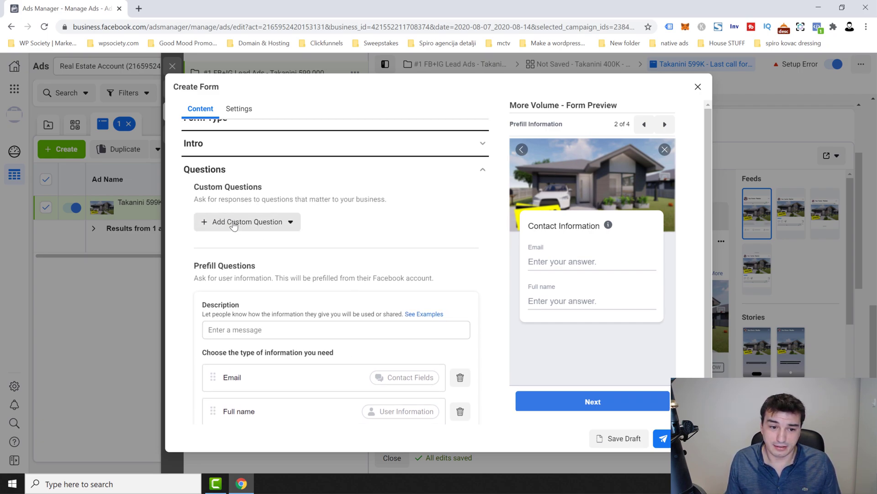
{"action": "left_click", "coordinate": [233, 224]}
{"action": "left_click", "coordinate": [223, 248]}
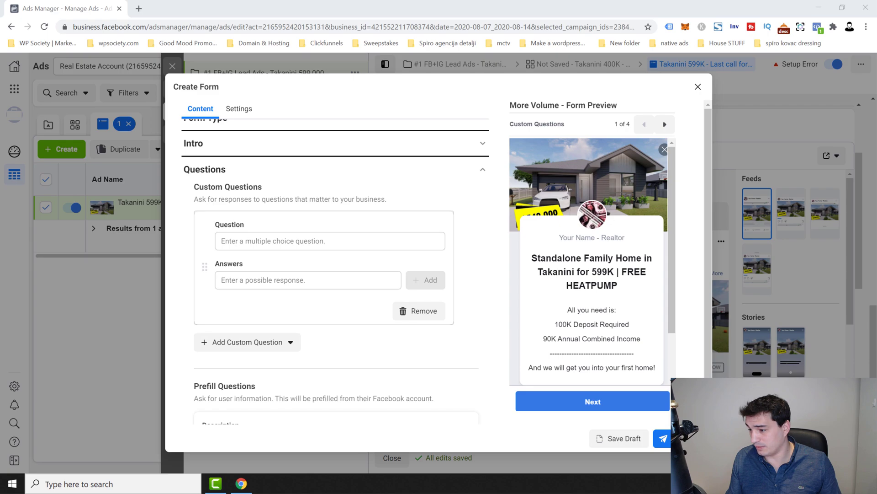
{"action": "left_click", "coordinate": [227, 279]}
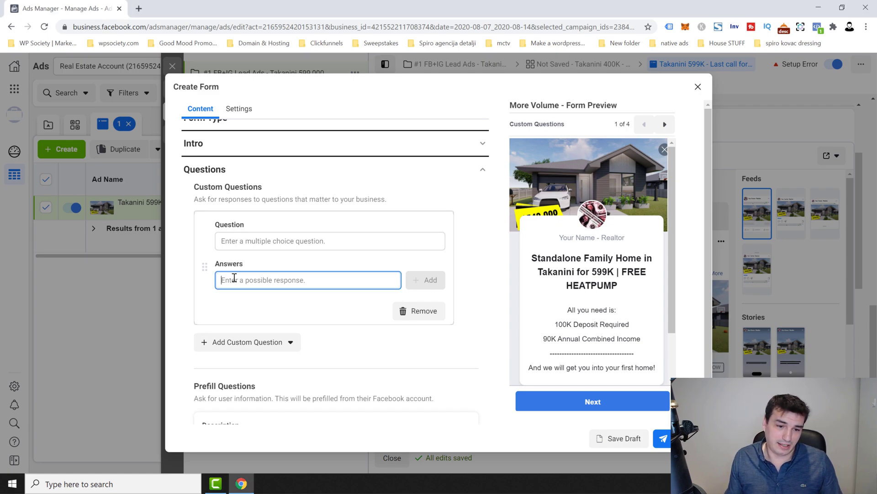
{"action": "type", "text": "Do you have 10% deposit?"}
{"action": "left_click", "coordinate": [432, 284]}
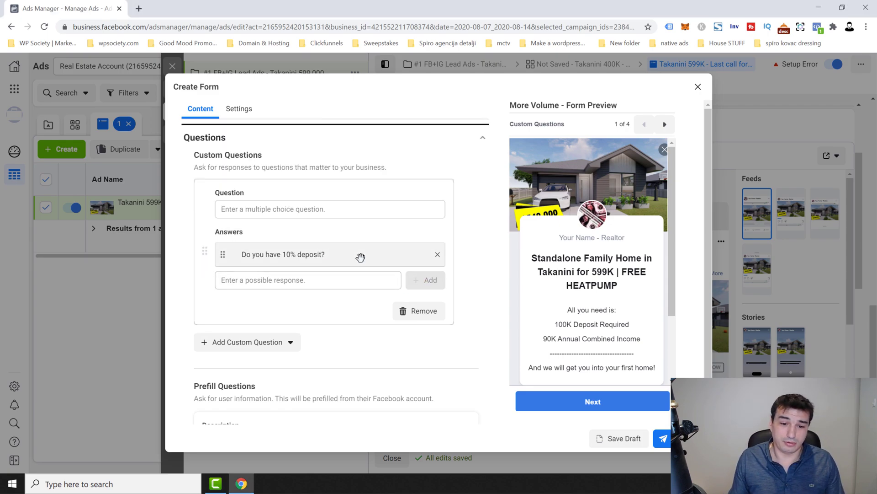
Set the custom question's text to "Do you have 10% deposit?" and remove the answer that repeats the question.
{"action": "left_click", "coordinate": [314, 209]}
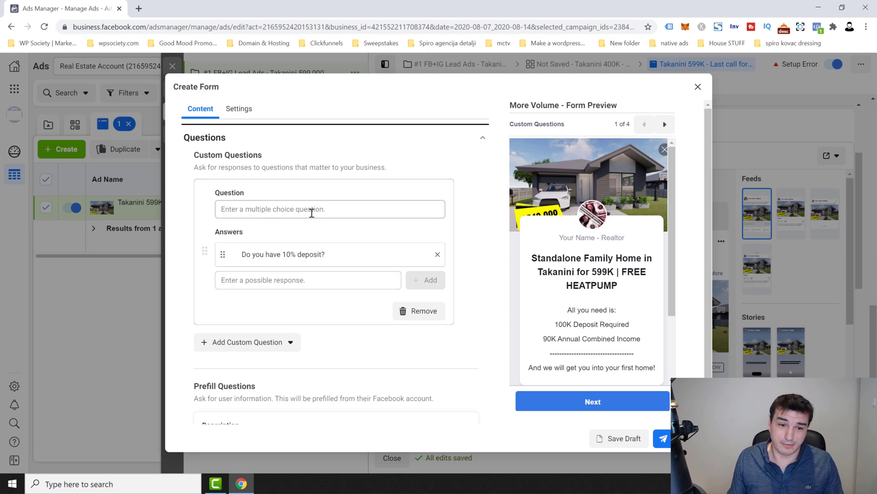
{"action": "type", "text": "Do you have 10% deposit?"}
{"action": "left_click", "coordinate": [437, 255]}
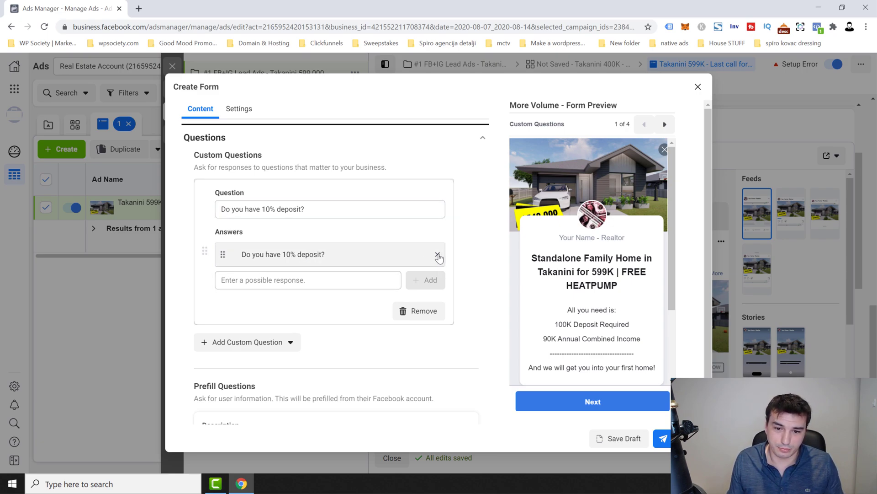
{"action": "left_click", "coordinate": [438, 256]}
Add "Yes" and "No" as the possible answers to the 10% deposit question.
{"action": "left_click", "coordinate": [366, 249]}
{"action": "type", "text": "Y"}
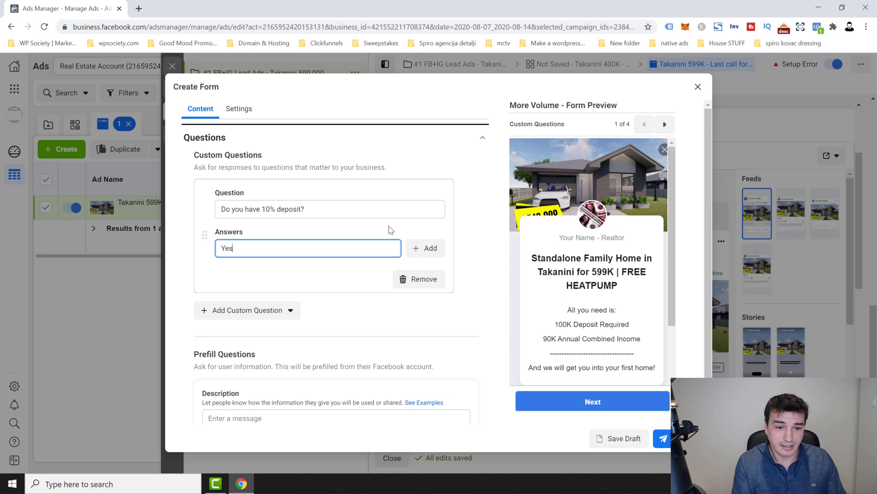
{"action": "type", "text": "es"}
{"action": "left_click", "coordinate": [412, 248]}
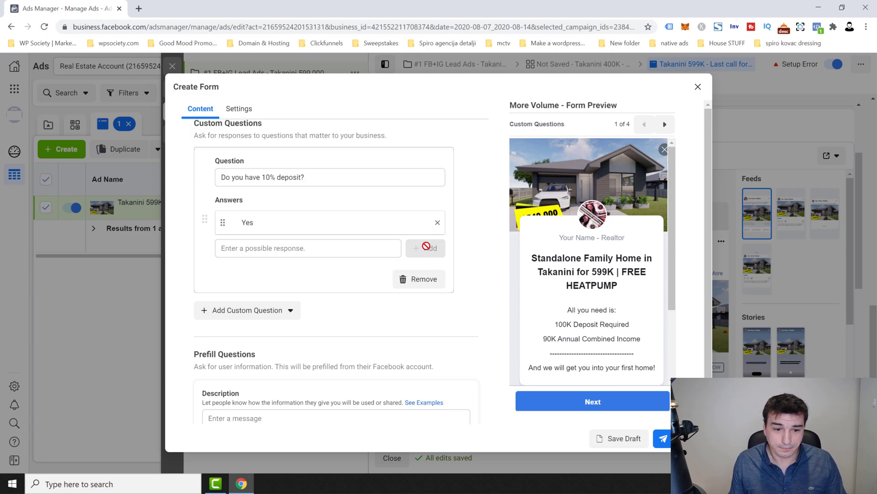
{"action": "left_click", "coordinate": [274, 250]}
{"action": "type", "text": "No"}
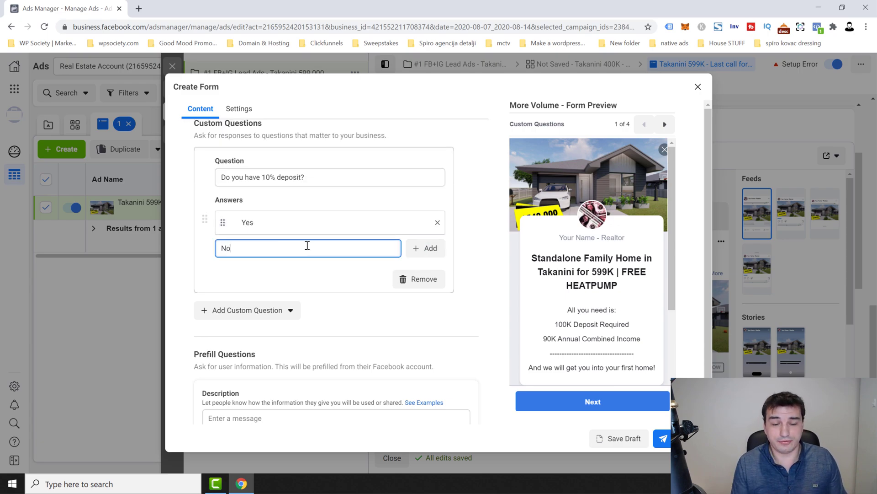
{"action": "left_click", "coordinate": [434, 248]}
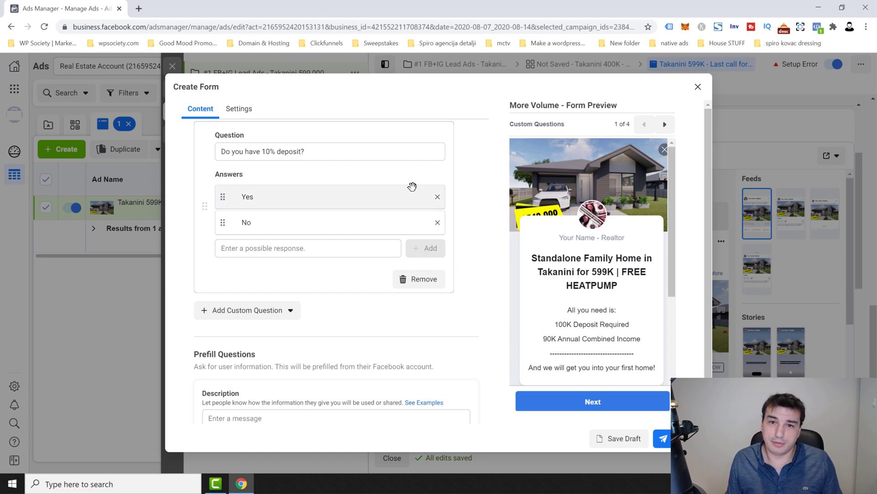
Move Full name above Email in the prefill questions and add the Phone number contact field.
{"action": "scroll", "coordinate": [456, 240], "scroll_direction": "down", "scroll_amount": 1}
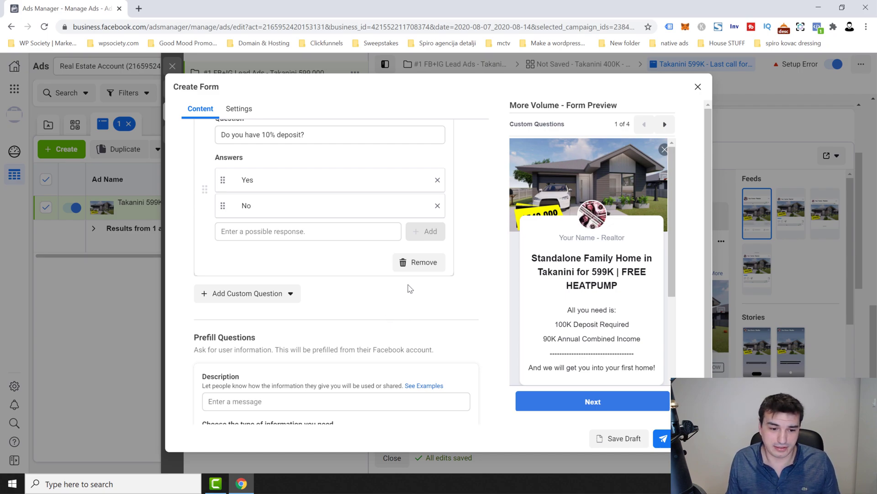
{"action": "scroll", "coordinate": [399, 317], "scroll_direction": "down", "scroll_amount": 3}
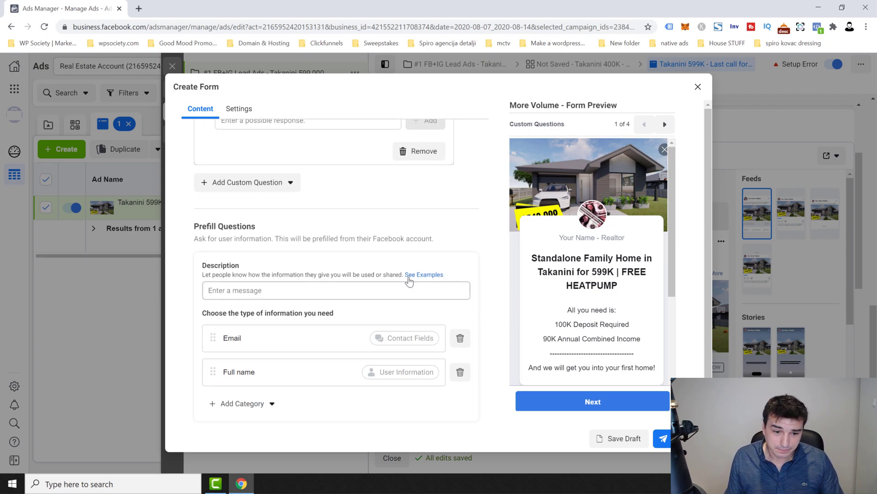
{"action": "scroll", "coordinate": [319, 286], "scroll_direction": "down", "scroll_amount": 1}
{"action": "scroll", "coordinate": [319, 286], "scroll_direction": "down", "scroll_amount": 2}
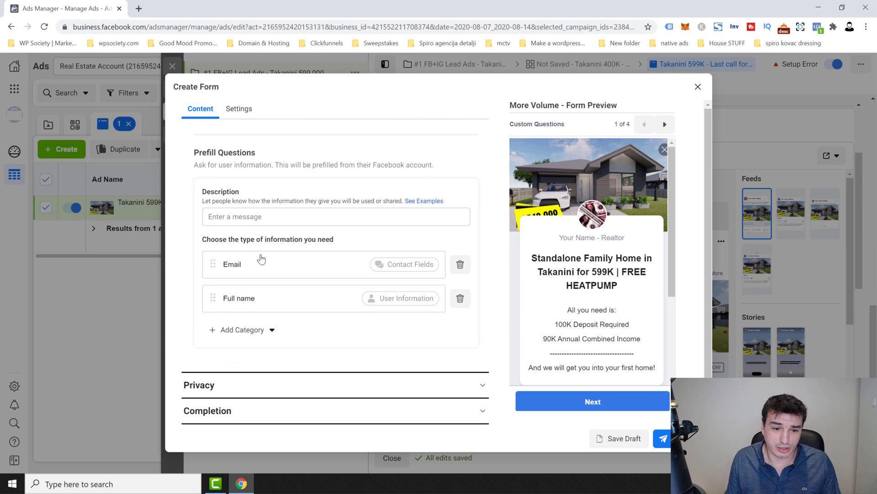
{"action": "left_click_drag", "start_coordinate": [213, 299], "coordinate": [223, 263]}
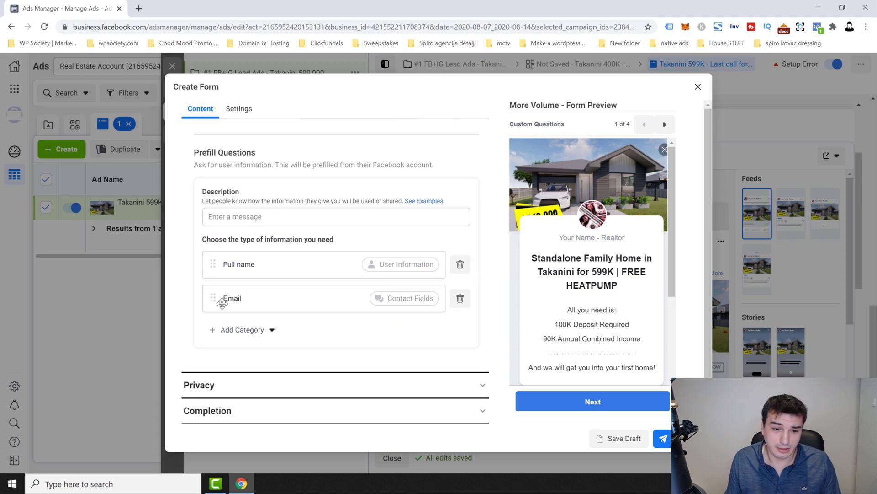
{"action": "left_click", "coordinate": [231, 330]}
{"action": "mouse_move", "coordinate": [260, 354]}
{"action": "left_click", "coordinate": [388, 368]}
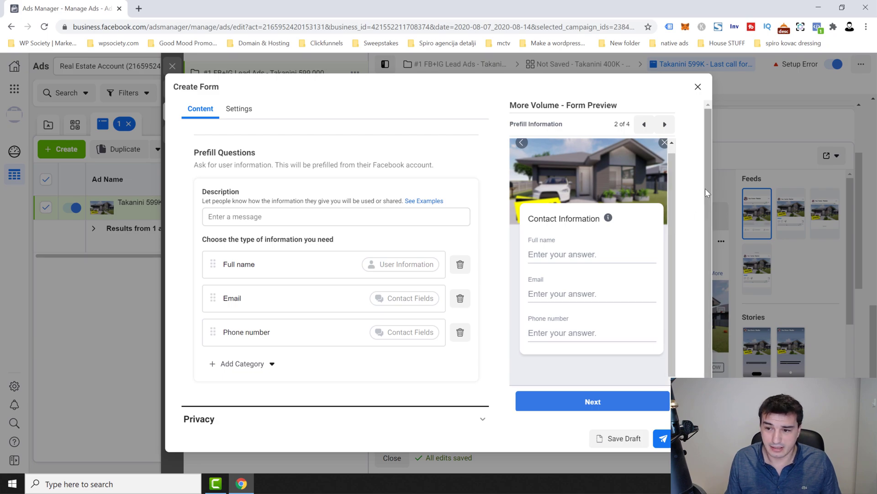
{"action": "left_click", "coordinate": [300, 419]}
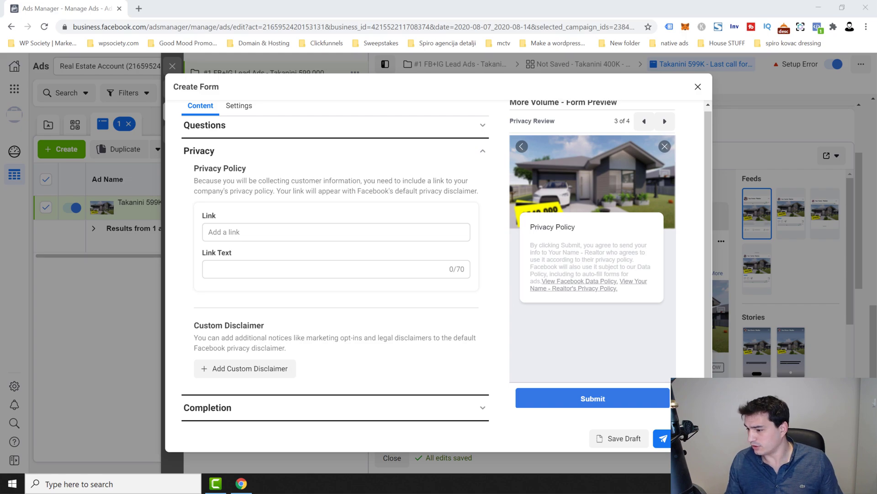
{"action": "left_click", "coordinate": [274, 231]}
{"action": "type", "text": "http://richnpowerful.com/privacy-policy"}
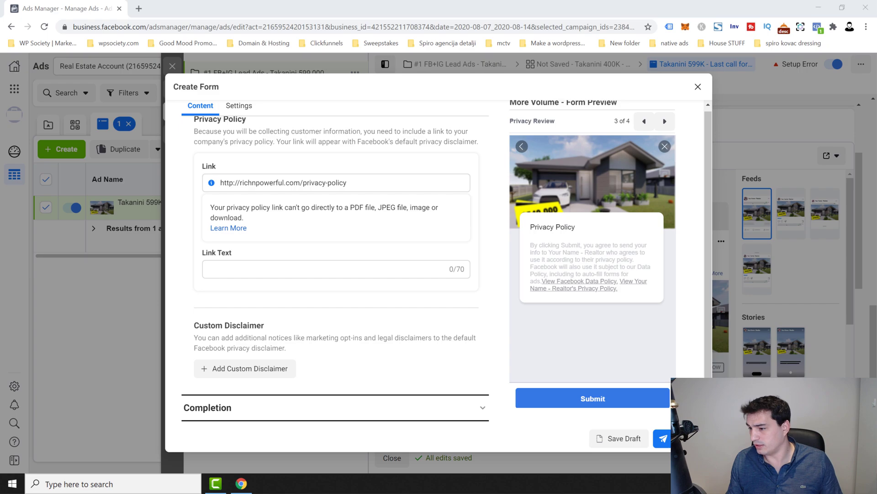
{"action": "left_click", "coordinate": [302, 268]}
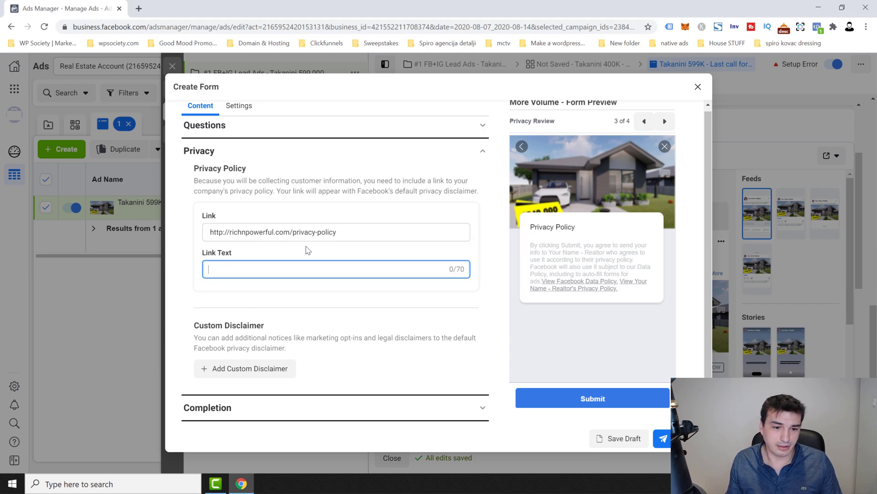
{"action": "type", "text": "Privacy Policy"}
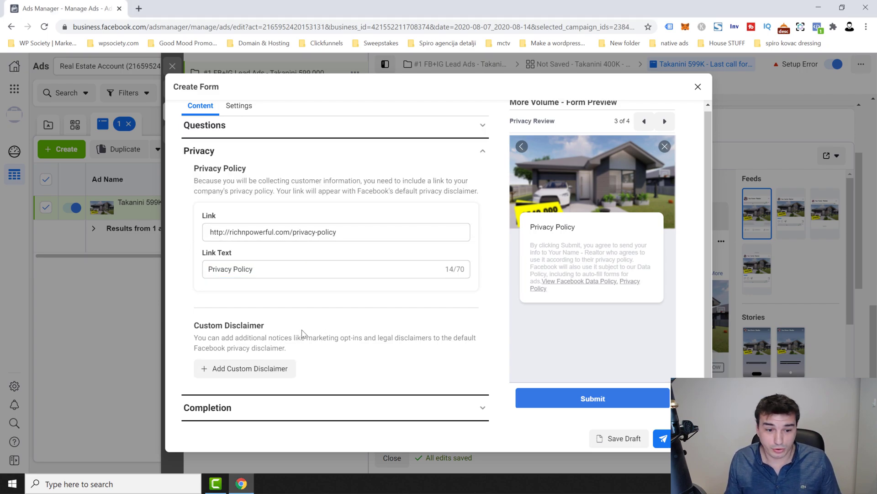
Replace the completion message's description with confirmation that the info was sent, a promise of consultant contact shortly, and "Tap below to call Your Name - Realtor.".
{"action": "left_click", "coordinate": [358, 408]}
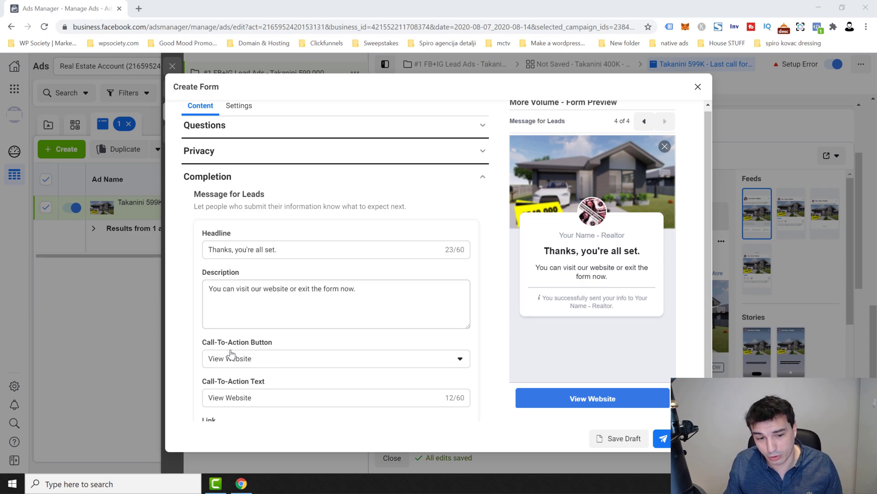
{"action": "left_click", "coordinate": [260, 296]}
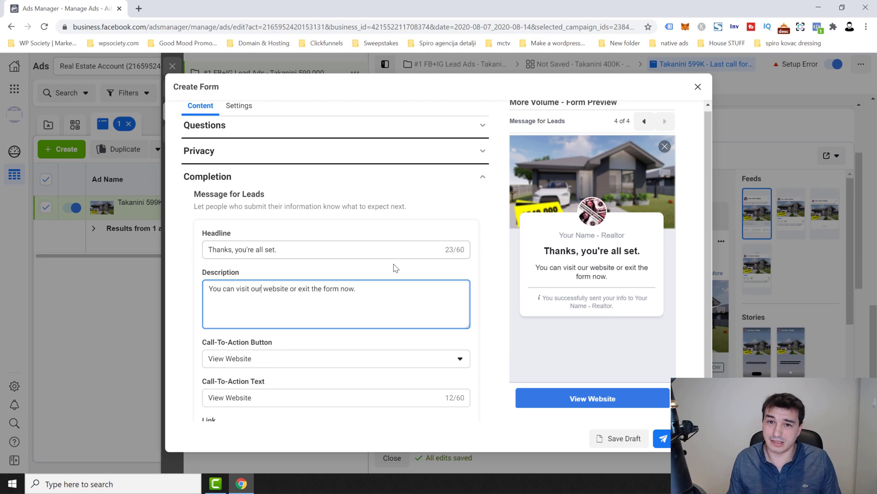
{"action": "key", "text": "ctrl+a"}
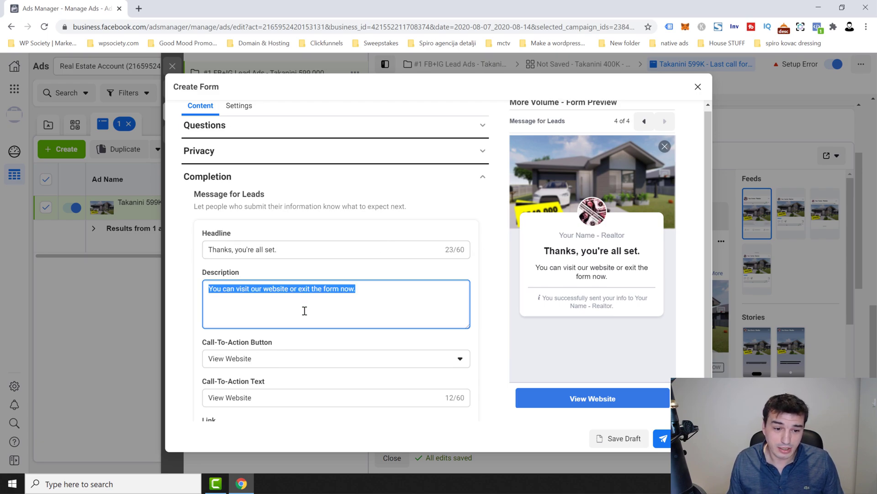
{"action": "left_click", "coordinate": [283, 290]}
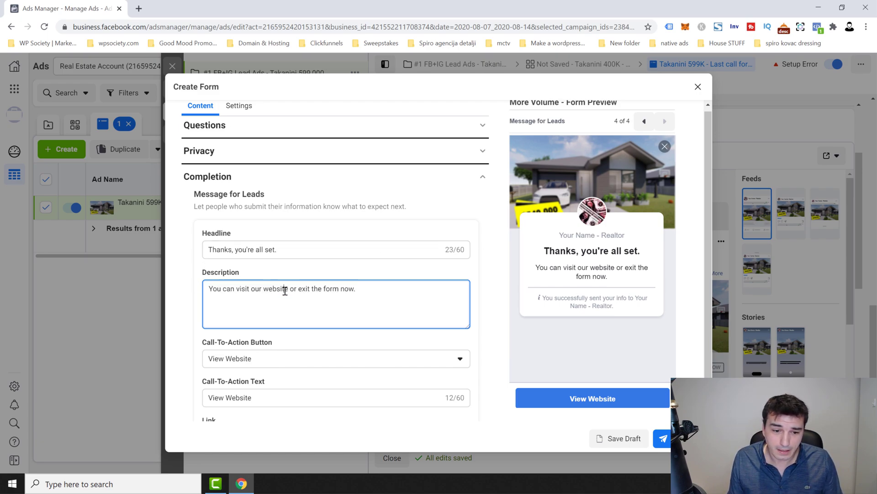
{"action": "double_click", "coordinate": [285, 290]}
{"action": "key", "text": "ctrl+a"}
{"action": "type", "text": "Your info has been sent to Your Name - Realtor. One of our consultants will be in touch with you shortly.  Tap below to call Your Name - Realtor ."}
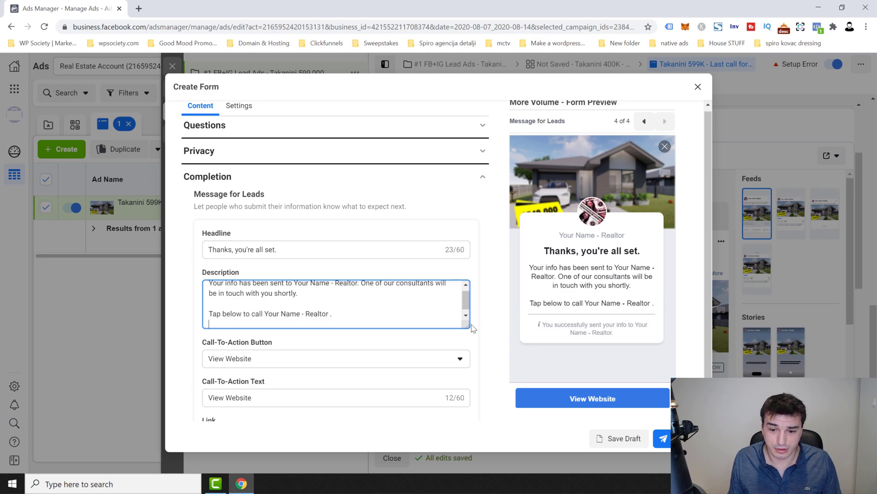
{"action": "left_click_drag", "start_coordinate": [467, 327], "coordinate": [453, 353]}
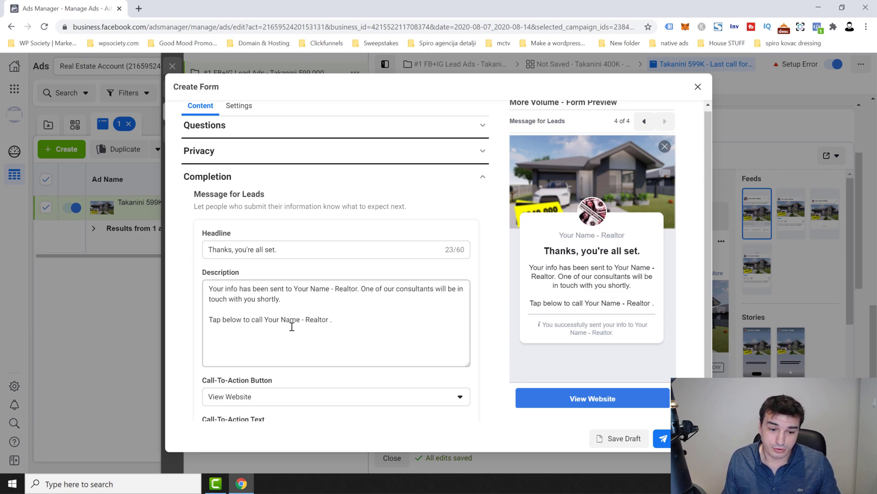
{"action": "double_click", "coordinate": [339, 323]}
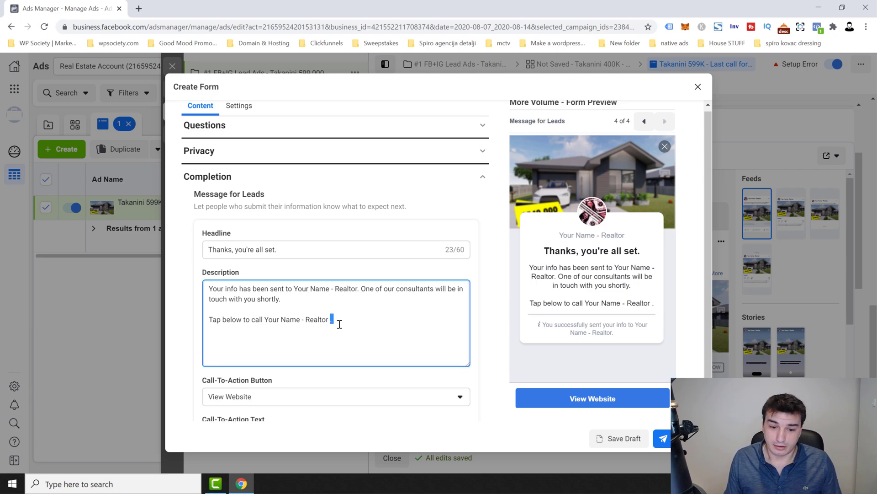
{"action": "key", "text": "BackSpace"}
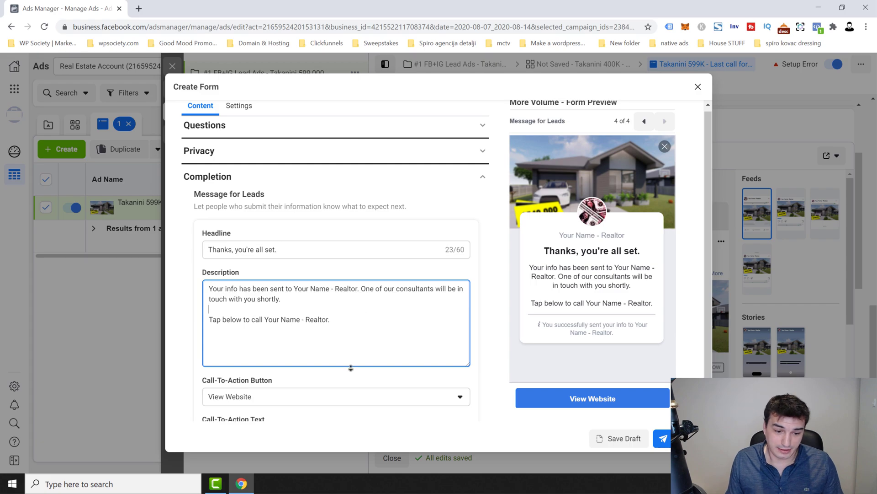
Change the completion message's call-to-action to Call Business with the text "Call Now".
{"action": "scroll", "coordinate": [320, 334], "scroll_direction": "down", "scroll_amount": 2}
{"action": "left_click", "coordinate": [309, 305]}
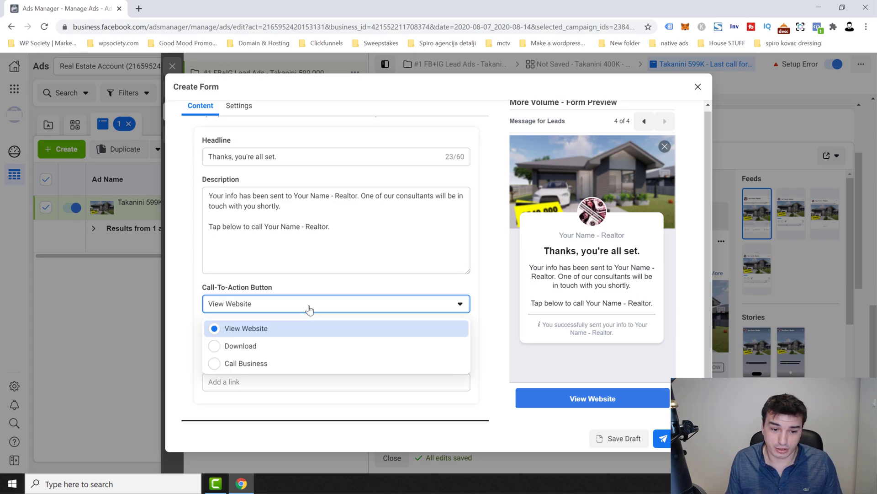
{"action": "left_click", "coordinate": [265, 364]}
{"action": "left_click", "coordinate": [262, 341]}
{"action": "type", "text": "C"}
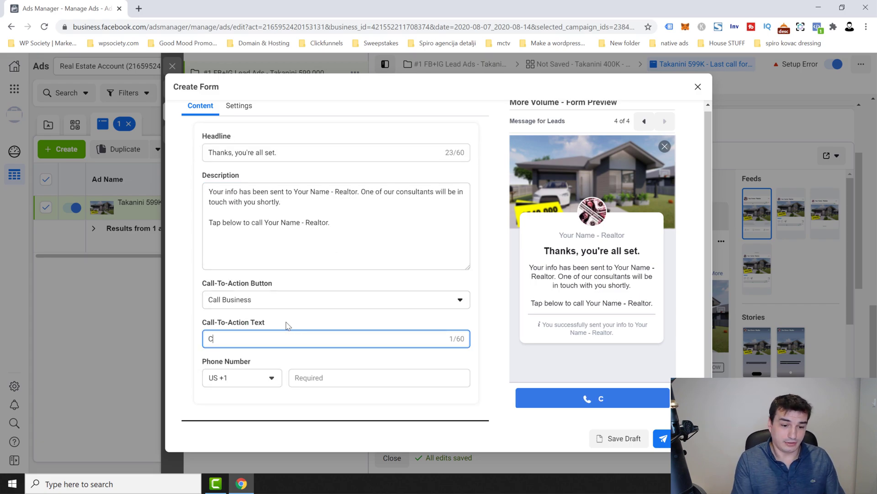
{"action": "type", "text": "all Now"}
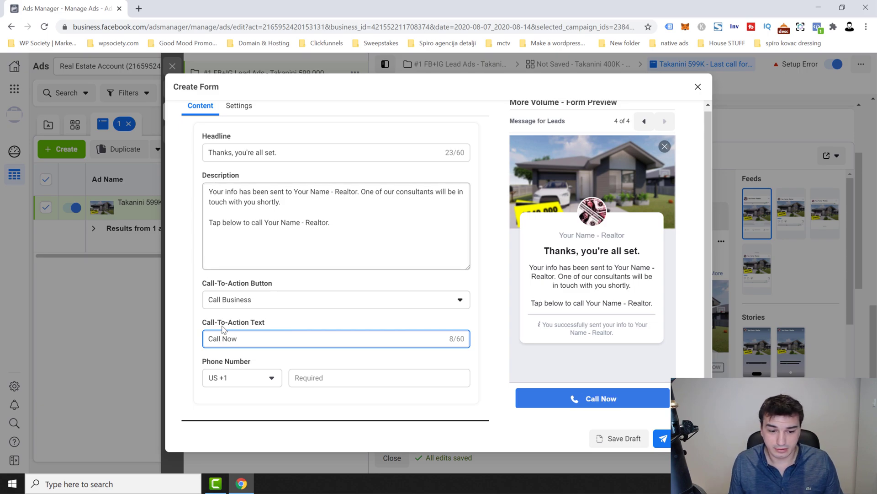
Set the call-to-action's country code to NZ +64 and enter the business phone number.
{"action": "left_click", "coordinate": [271, 377]}
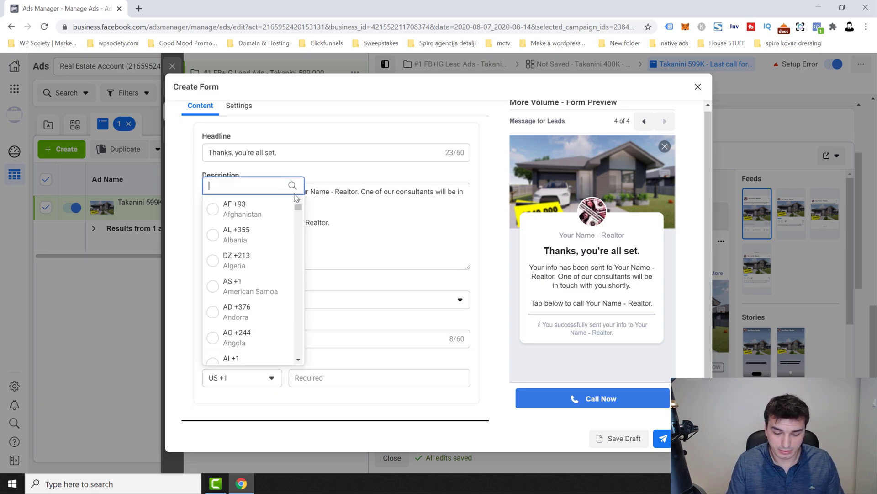
{"action": "type", "text": "64"}
{"action": "left_click", "coordinate": [233, 422]}
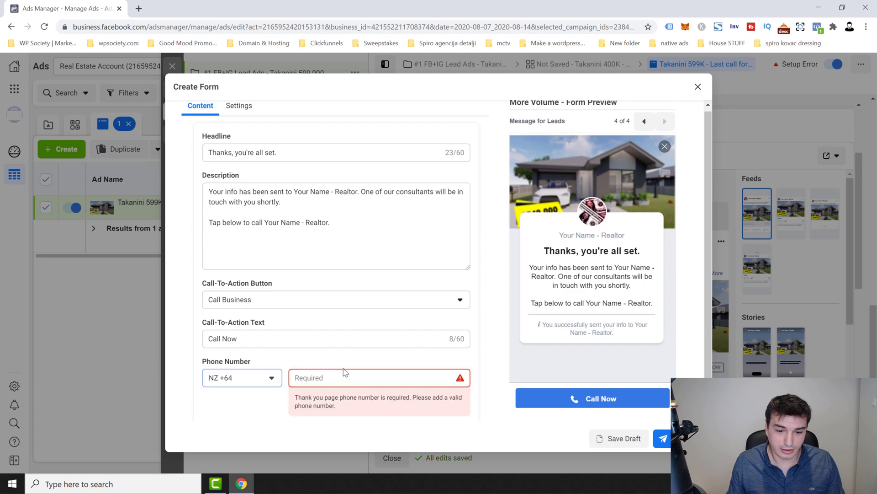
{"action": "type", "text": "123456789"}
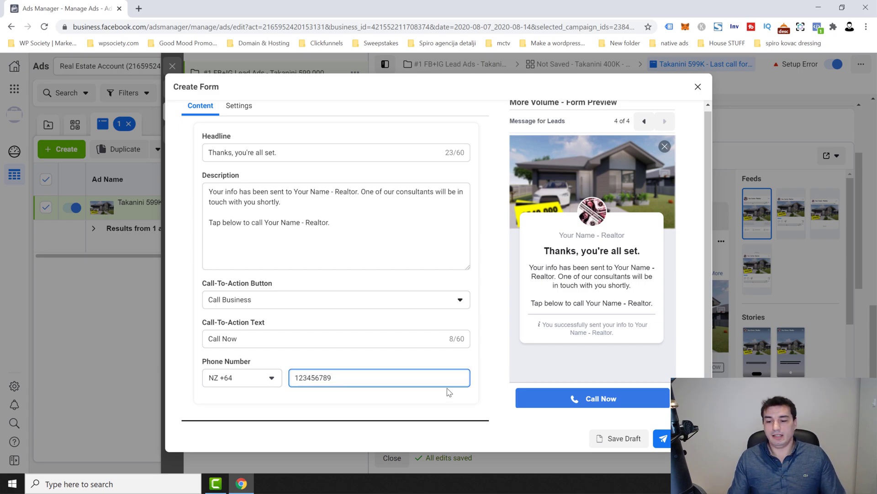
{"action": "left_click", "coordinate": [472, 317]}
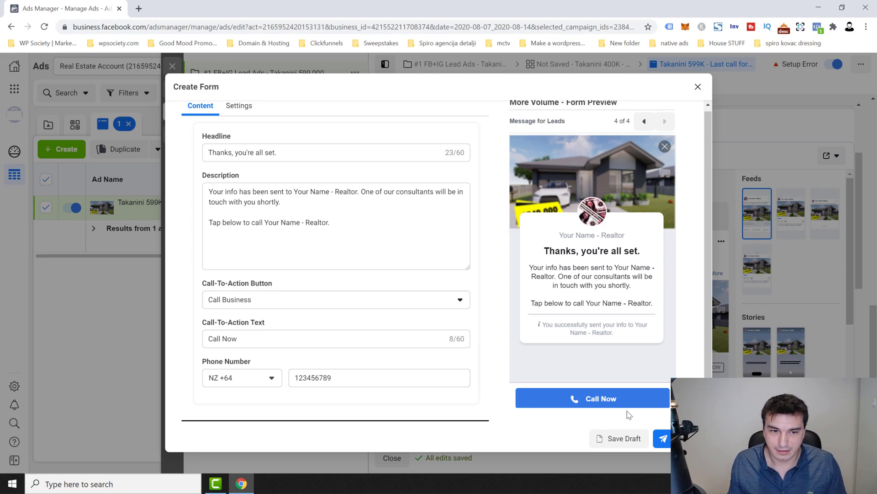
Fill in the prefill description, saying the information is used for property showing sign-up and updates about additional properties for sale in the area.
{"action": "left_click", "coordinate": [662, 438]}
{"action": "left_click", "coordinate": [330, 219]}
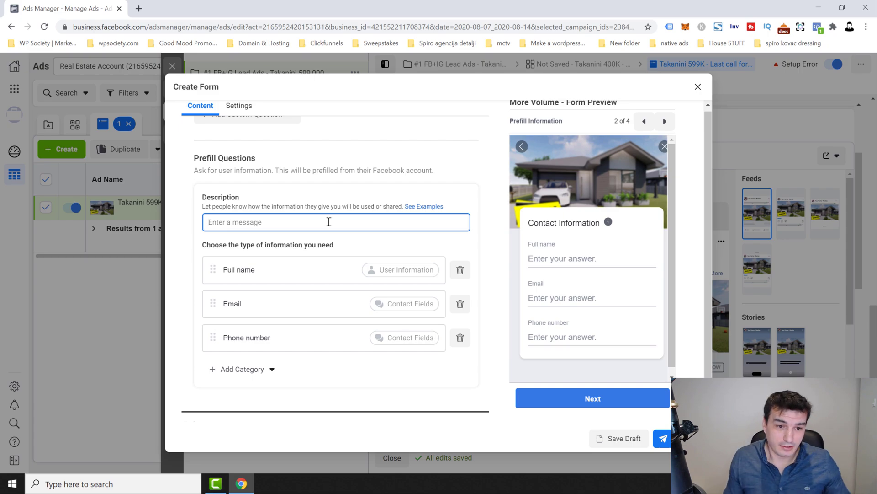
{"action": "type", "text": "\"We'll use your information to sign you up for a property showing and will keep you informed about additional properties for sale in the area.\""}
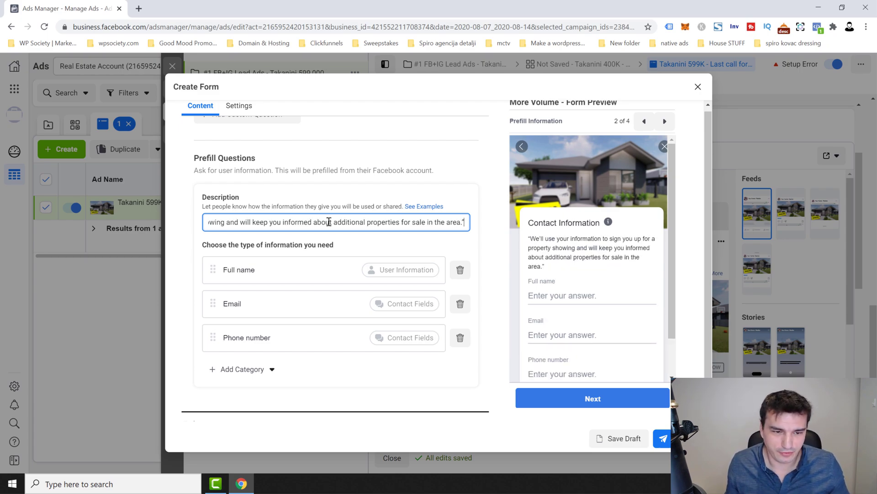
Remove the opening and closing quotation marks from the prefill description and publish the lead form.
{"action": "left_click_drag", "start_coordinate": [231, 223], "coordinate": [146, 222]}
{"action": "left_click", "coordinate": [228, 219]}
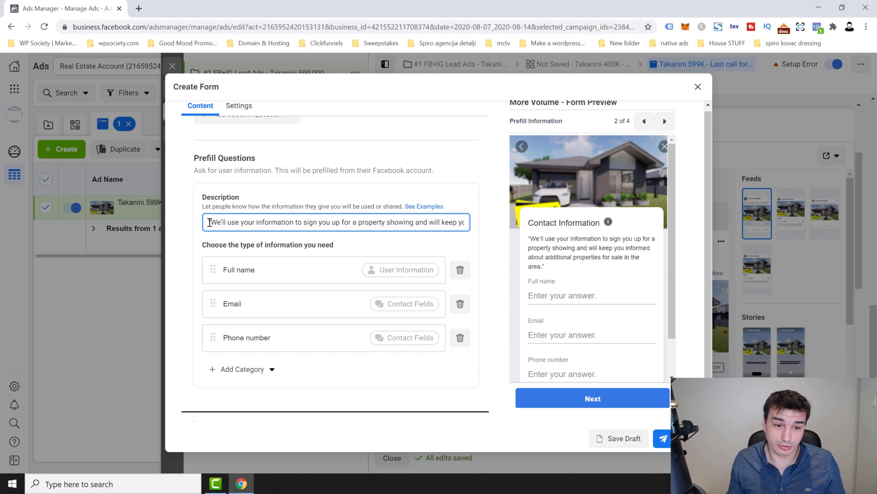
{"action": "left_click_drag", "start_coordinate": [211, 223], "coordinate": [197, 224]}
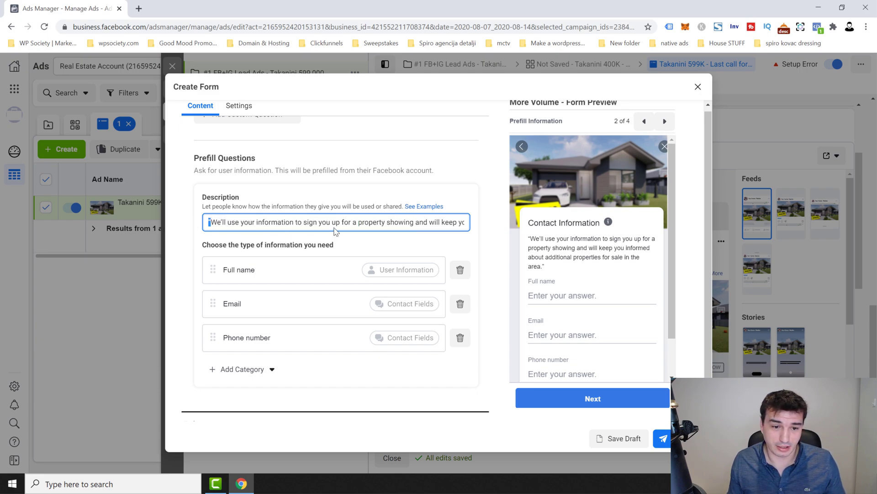
{"action": "key", "text": "BackSpace"}
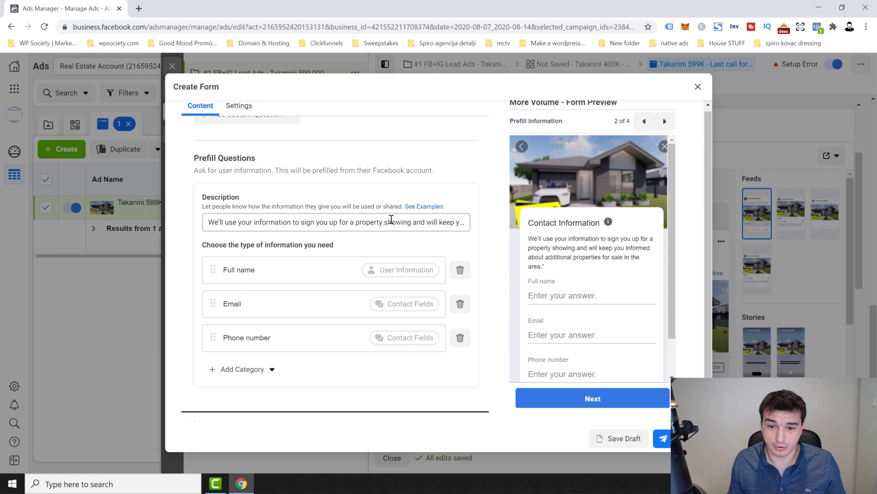
{"action": "left_click_drag", "start_coordinate": [393, 222], "coordinate": [459, 225]}
{"action": "left_click", "coordinate": [421, 224]}
{"action": "double_click", "coordinate": [393, 222]}
{"action": "left_click", "coordinate": [458, 223]}
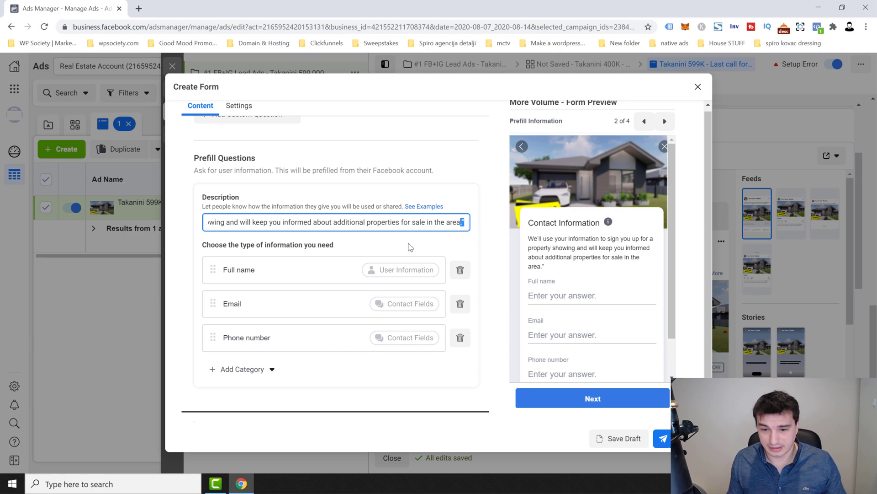
{"action": "key", "text": "BackSpace"}
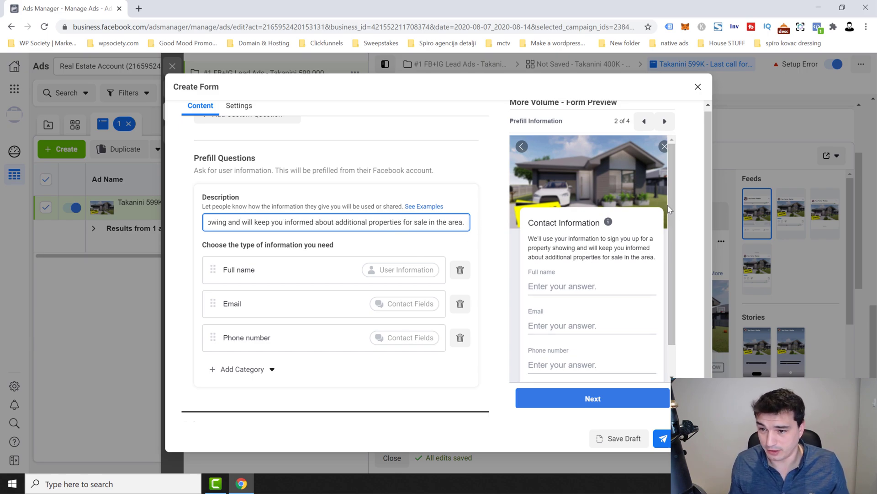
{"action": "left_click", "coordinate": [613, 471]}
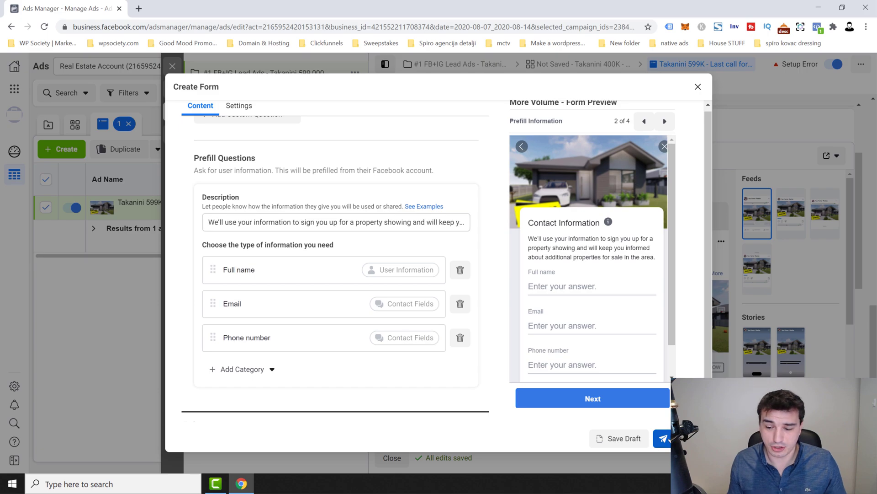
{"action": "left_click", "coordinate": [663, 438]}
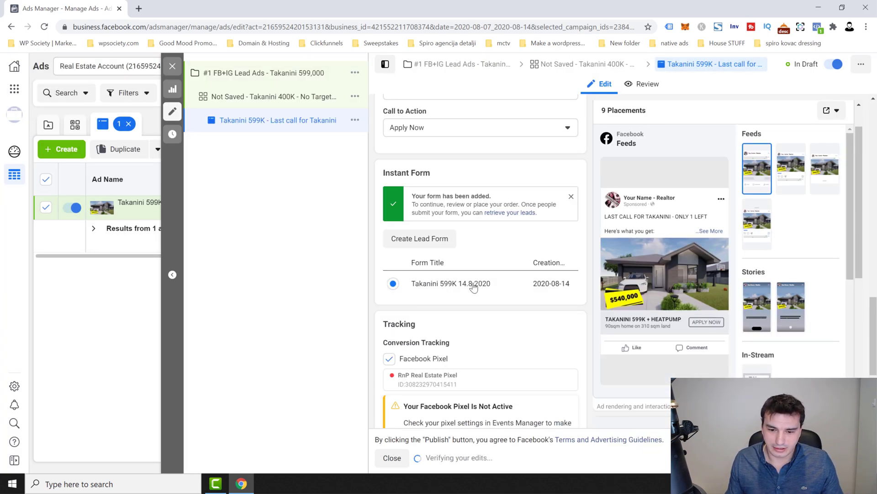
Publish the ad "Takanini 599K - Last call for Takanini" and close its editor.
{"action": "scroll", "coordinate": [470, 286], "scroll_direction": "down", "scroll_amount": 4}
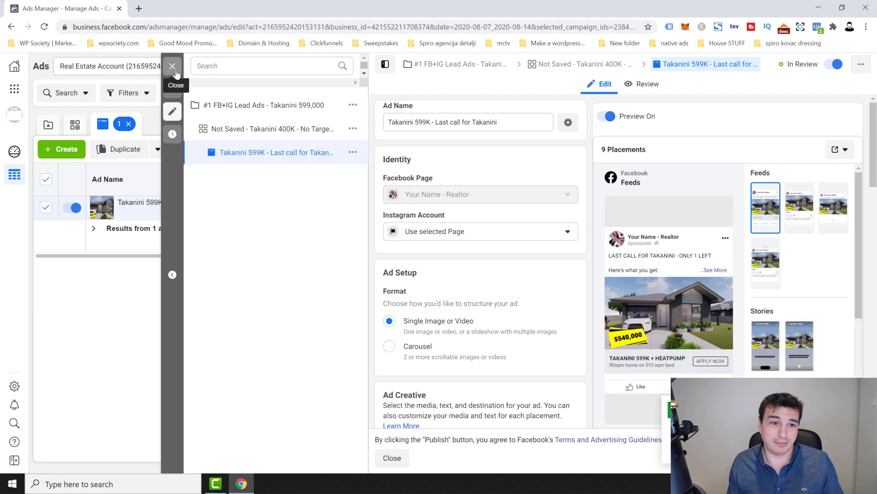
{"action": "left_click", "coordinate": [173, 72]}
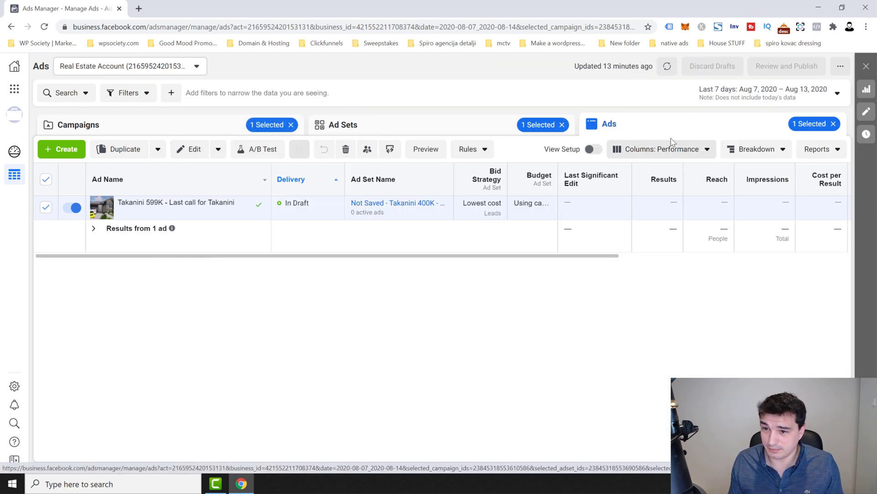
Clear the ad and ad set selections and turn off the campaign "#1 FB+IG Lead Ads - Takanini 599,000".
{"action": "left_click", "coordinate": [834, 124]}
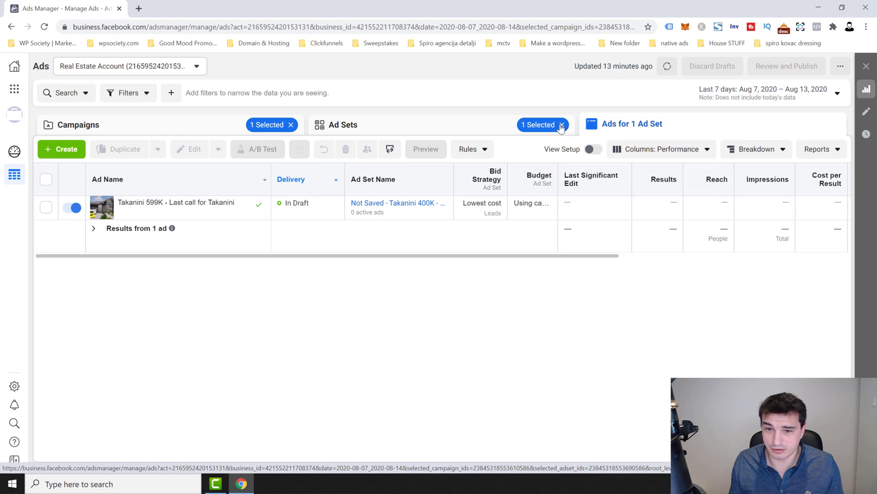
{"action": "left_click", "coordinate": [562, 124]}
{"action": "left_click", "coordinate": [254, 130]}
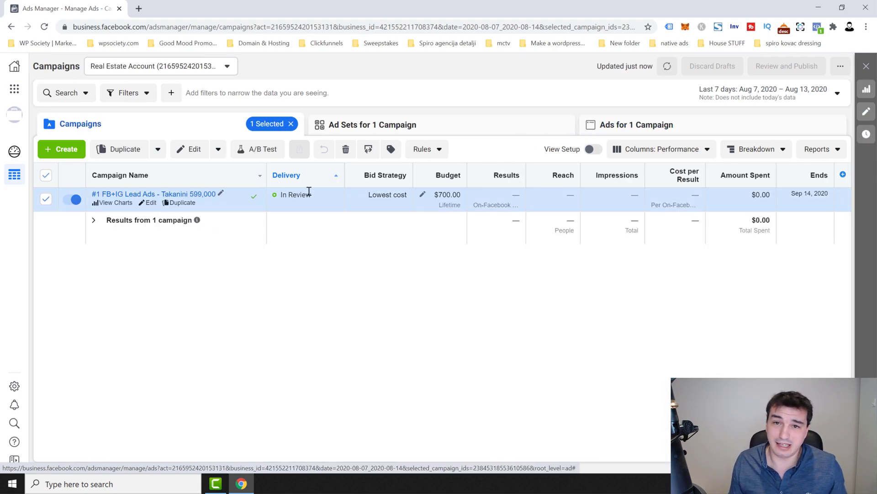
{"action": "left_click", "coordinate": [73, 199]}
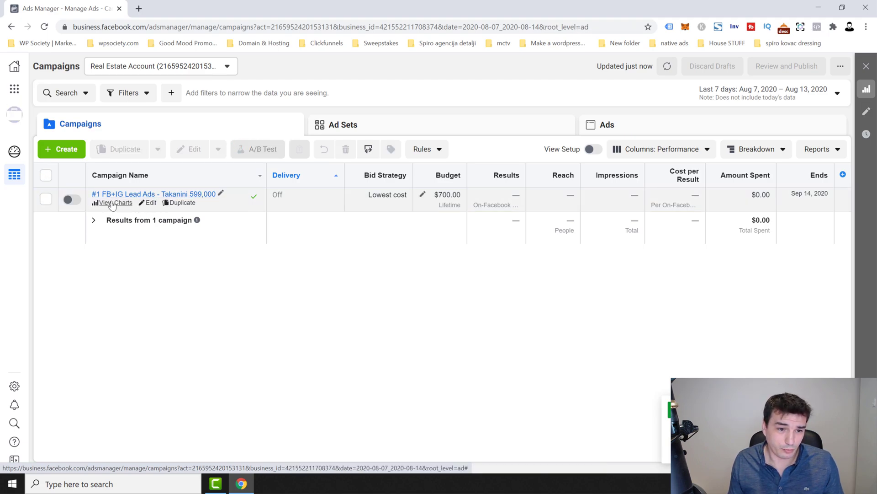
View the performance charts of the ad "Takanini 599K - Last call for Takanini" and close them.
{"action": "left_click", "coordinate": [115, 205]}
{"action": "left_click", "coordinate": [256, 154]}
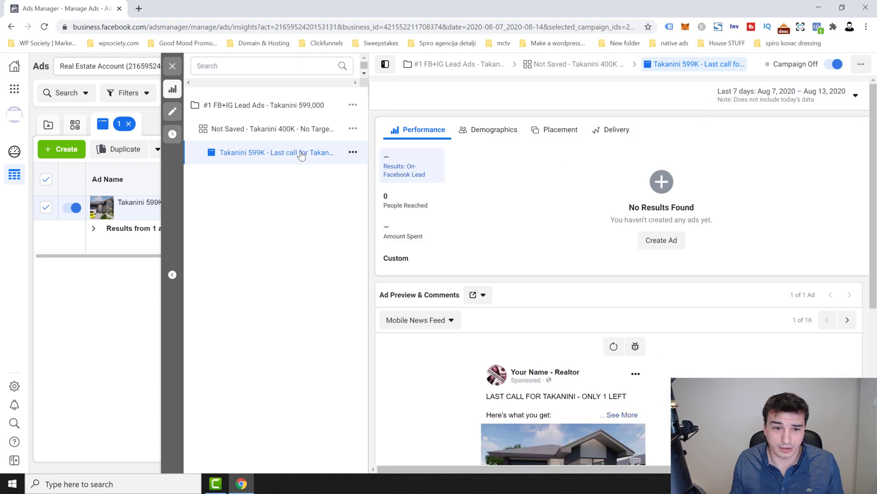
{"action": "left_click", "coordinate": [172, 66]}
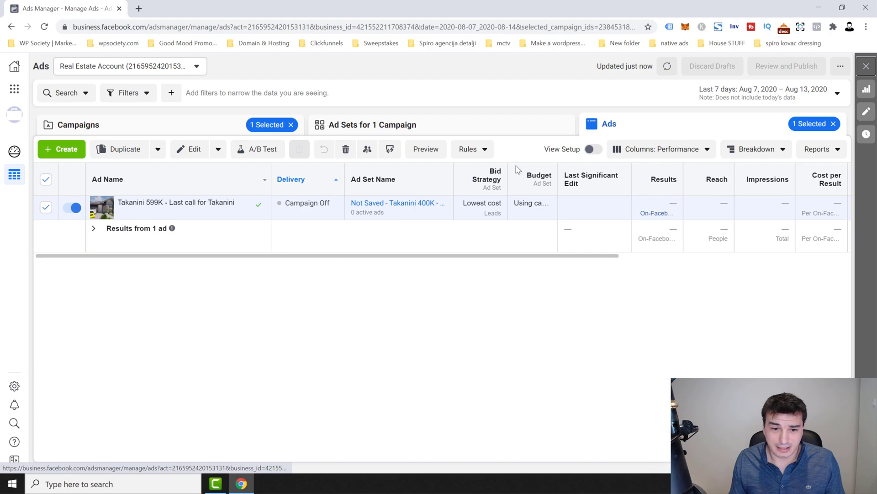
Open the published Facebook post of the ad "Takanini 599K - Last call for Takanini" through its Facebook comment management.
{"action": "left_click", "coordinate": [137, 214]}
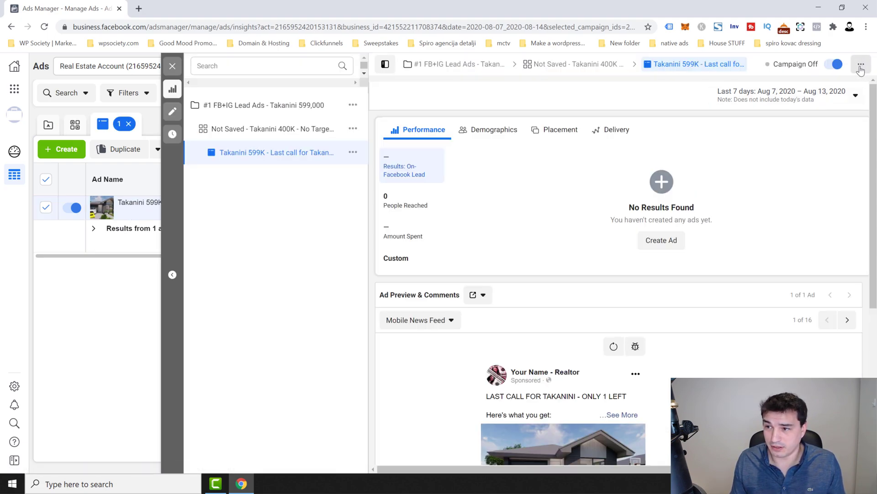
{"action": "left_click", "coordinate": [861, 64]}
{"action": "mouse_move", "coordinate": [793, 195]}
{"action": "scroll", "coordinate": [705, 255], "scroll_direction": "down", "scroll_amount": 4}
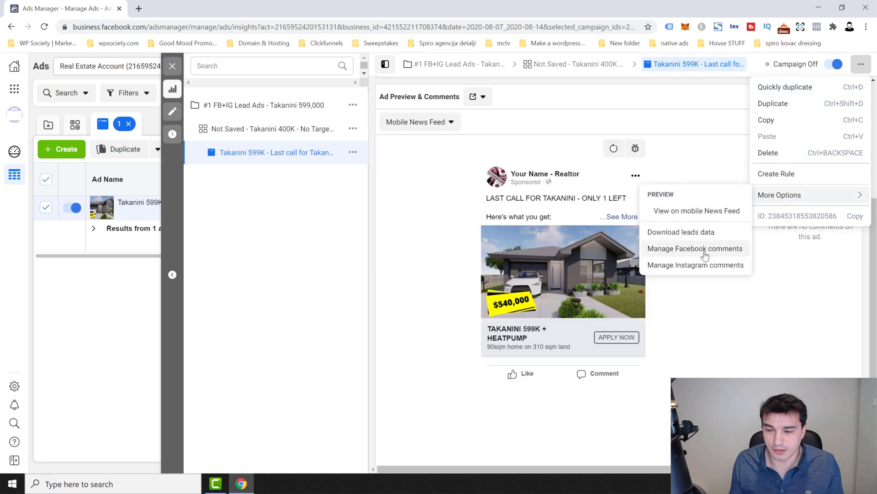
{"action": "left_click", "coordinate": [696, 248]}
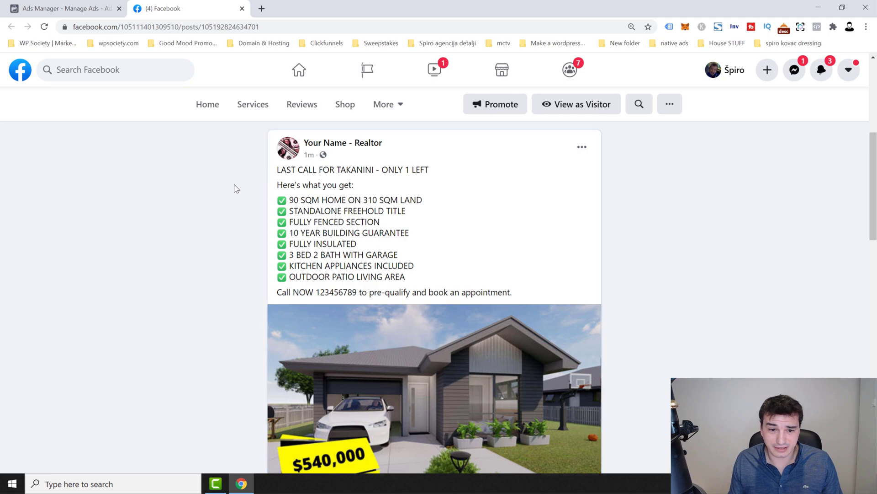
Review the published post's feature list, call-to-book line, image, headline and Apply Now area.
{"action": "left_click_drag", "start_coordinate": [278, 169], "coordinate": [379, 263]}
{"action": "left_click", "coordinate": [384, 274]}
{"action": "left_click_drag", "start_coordinate": [305, 288], "coordinate": [417, 293]}
{"action": "left_click", "coordinate": [571, 263]}
{"action": "middle_click", "coordinate": [674, 325]}
{"action": "scroll", "coordinate": [674, 326], "scroll_direction": "down", "scroll_amount": 7}
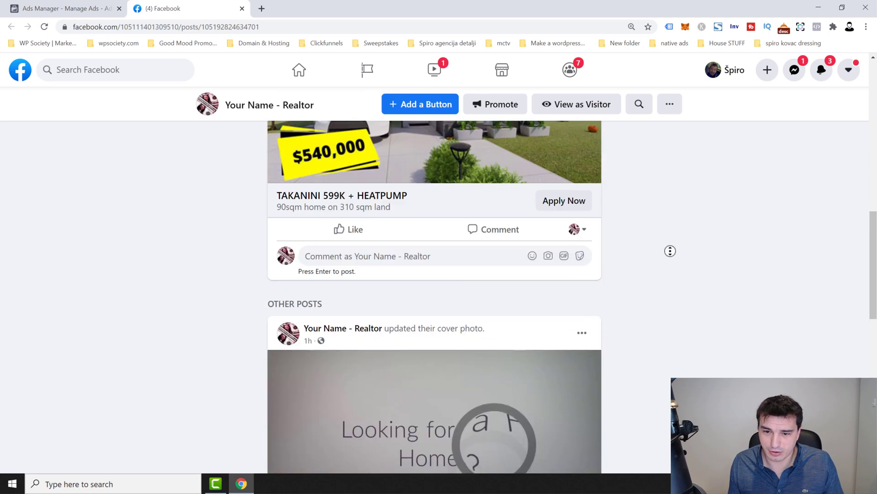
{"action": "scroll", "coordinate": [670, 251], "scroll_direction": "up", "scroll_amount": 2}
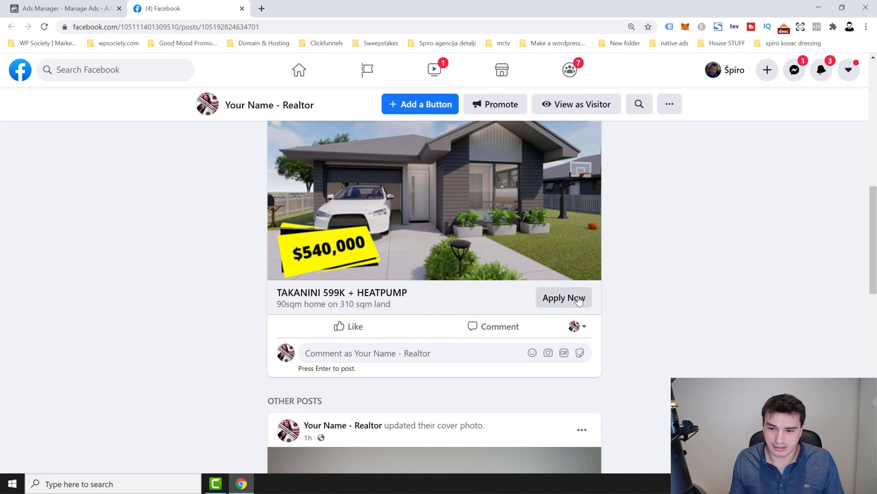
Open the post's Apply Now lead form, check its intro, deposit question choices and contact fields, and close it unsubmitted.
{"action": "left_click", "coordinate": [580, 295]}
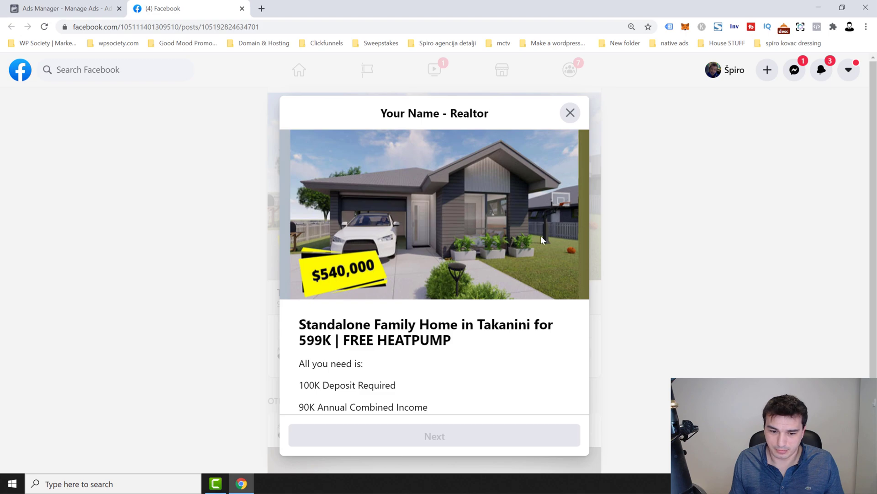
{"action": "scroll", "coordinate": [501, 339], "scroll_direction": "down", "scroll_amount": 7}
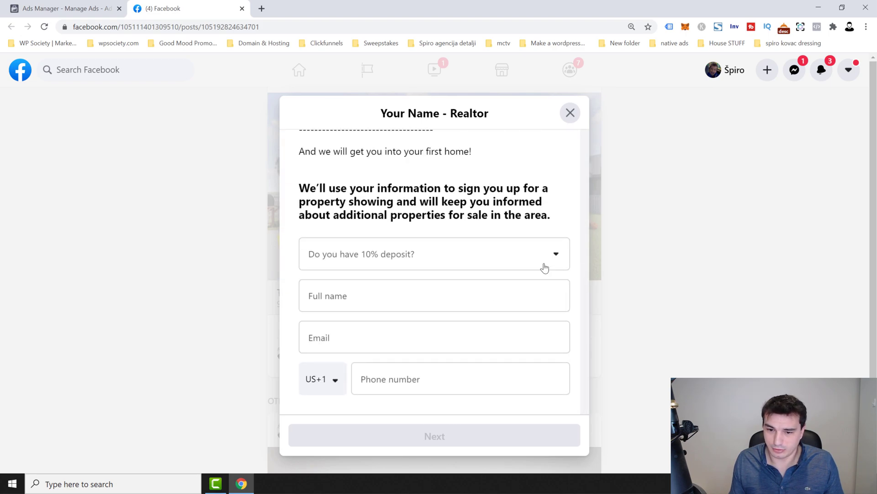
{"action": "left_click", "coordinate": [494, 299]}
{"action": "left_click", "coordinate": [495, 251]}
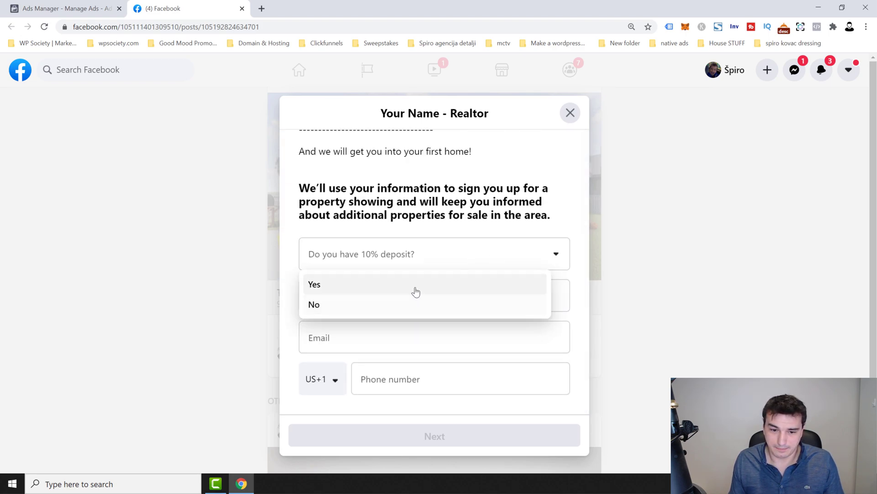
{"action": "left_click", "coordinate": [445, 197]}
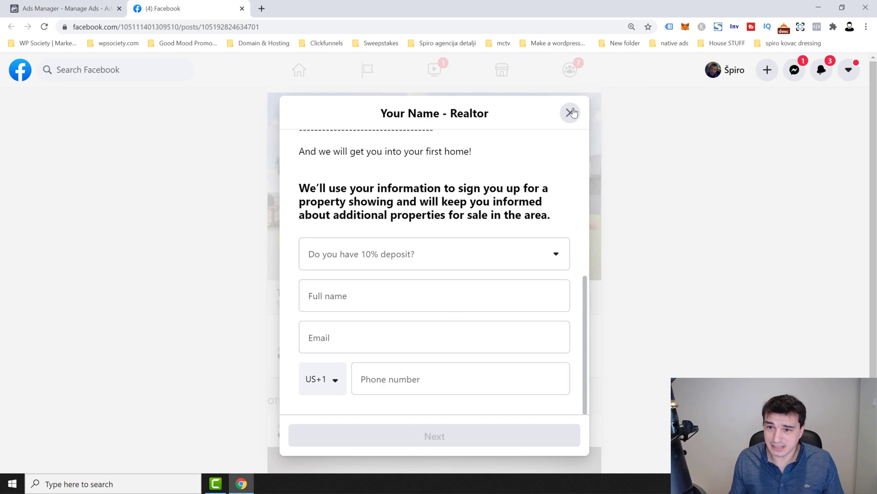
{"action": "left_click", "coordinate": [570, 112]}
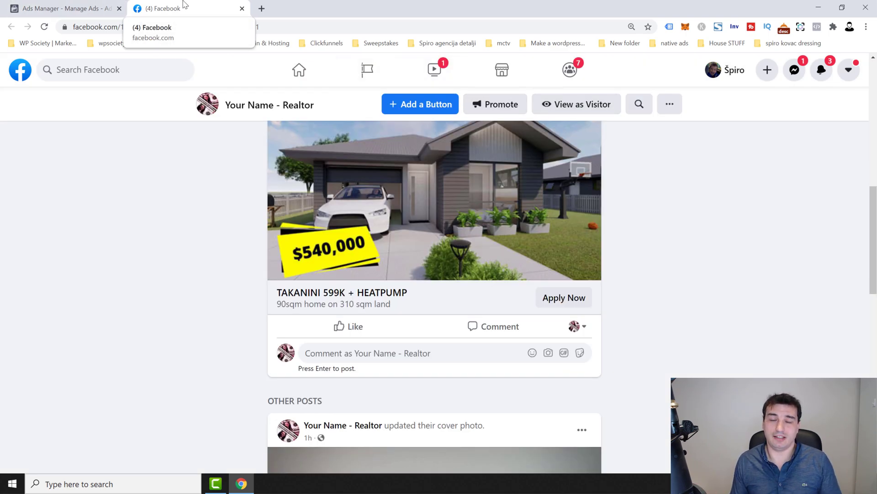